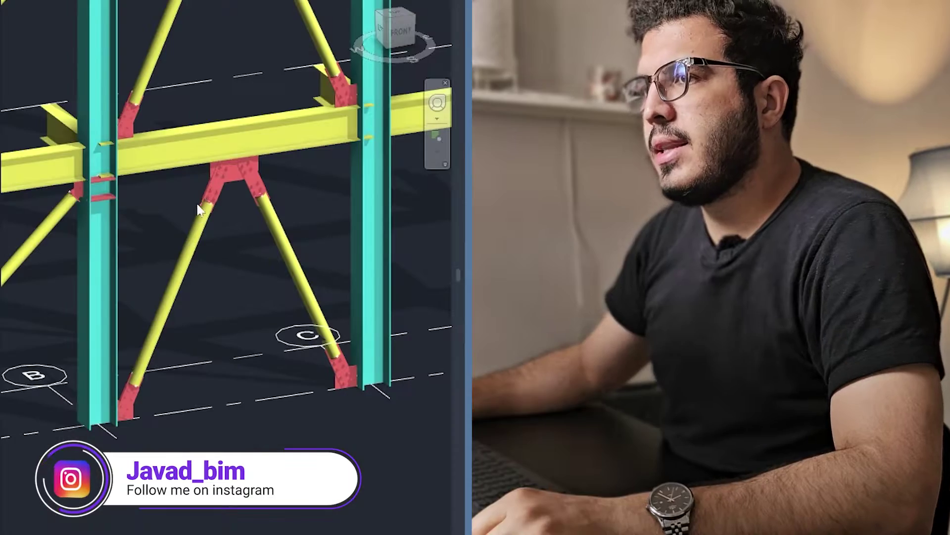
Step: Examine the inverted-V tube braces and their gusset plates in the steel frame's B–C bay
{"action": "scroll", "coordinate": [198, 190], "scroll_direction": "up", "scroll_amount": 3}
{"action": "middle_click_drag", "start_coordinate": [273, 247], "coordinate": [252, 242]}
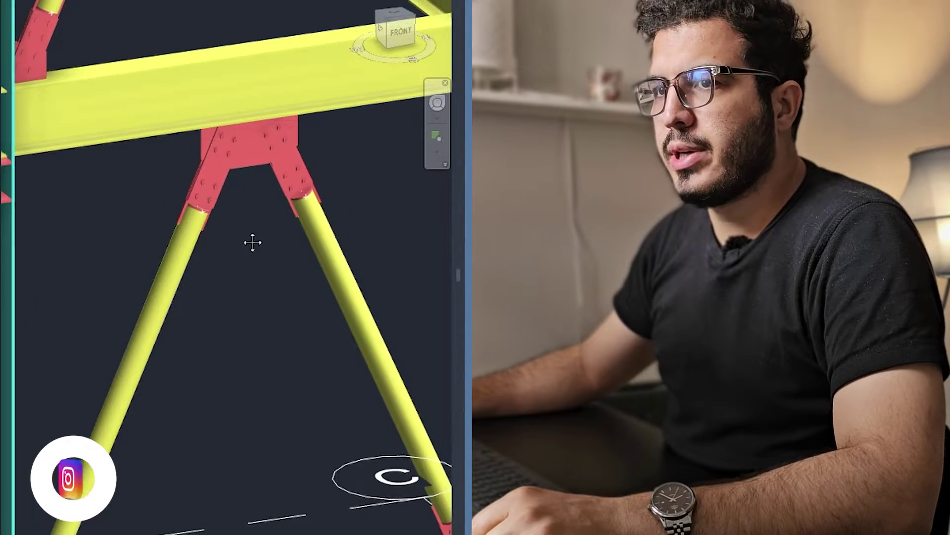
{"action": "scroll", "coordinate": [203, 187], "scroll_direction": "down", "scroll_amount": 5}
{"action": "scroll", "coordinate": [106, 369], "scroll_direction": "down", "scroll_amount": 2}
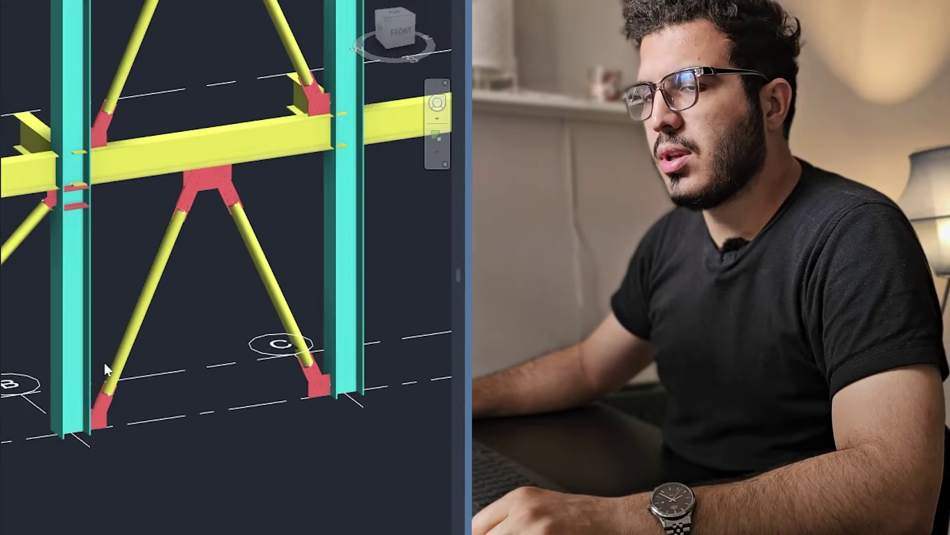
{"action": "scroll", "coordinate": [134, 339], "scroll_direction": "down", "scroll_amount": 2}
{"action": "middle_click_drag", "start_coordinate": [111, 301], "coordinate": [189, 310]}
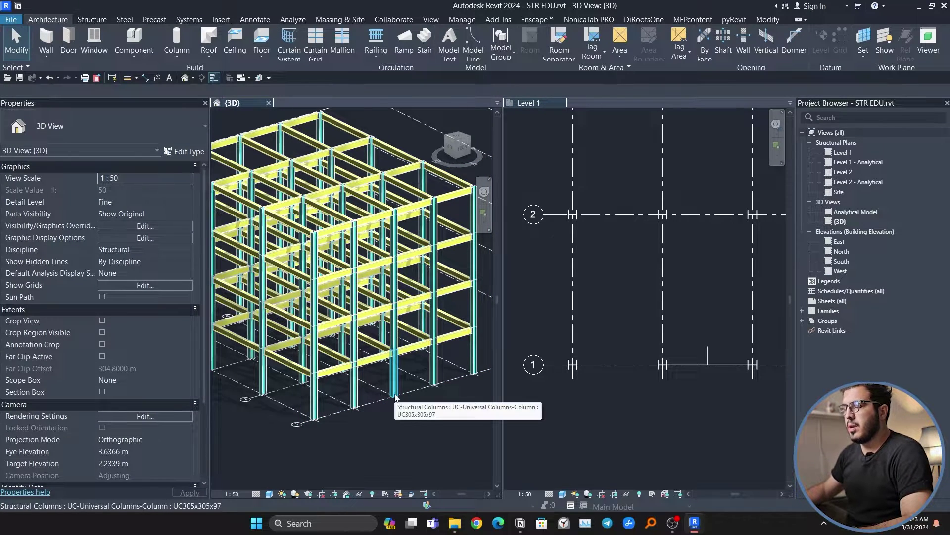
Step: Create a framing elevation facing grid 1 in the bay between grids B and C on the Level 1 plan
{"action": "scroll", "coordinate": [333, 390], "scroll_direction": "up", "scroll_amount": 4}
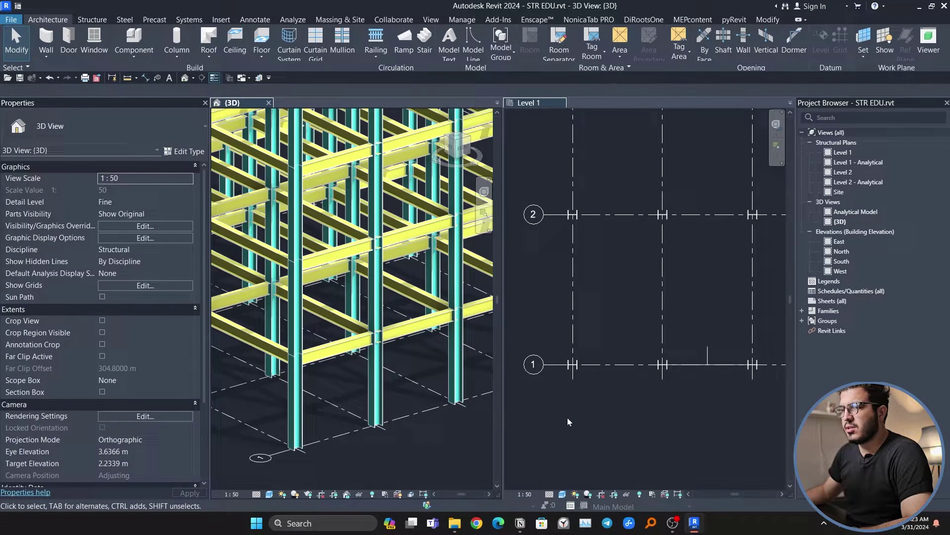
{"action": "scroll", "coordinate": [682, 382], "scroll_direction": "down", "scroll_amount": 2}
{"action": "mouse_move", "coordinate": [657, 373]}
{"action": "middle_mouse_down"}
{"action": "mouse_move", "coordinate": [710, 391]}
{"action": "mouse_move", "coordinate": [660, 384]}
{"action": "middle_mouse_up"}
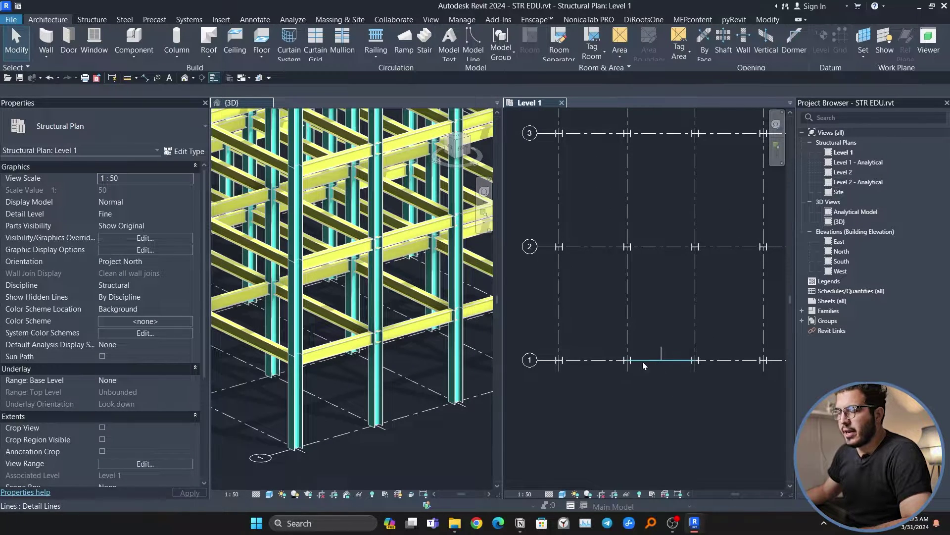
{"action": "left_click", "coordinate": [430, 20]}
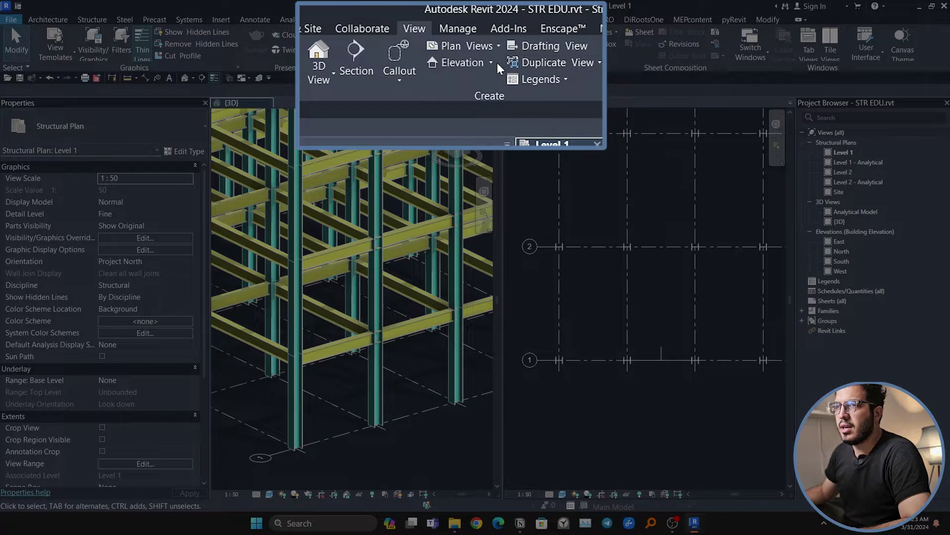
{"action": "left_click", "coordinate": [492, 62]}
{"action": "left_click", "coordinate": [493, 110]}
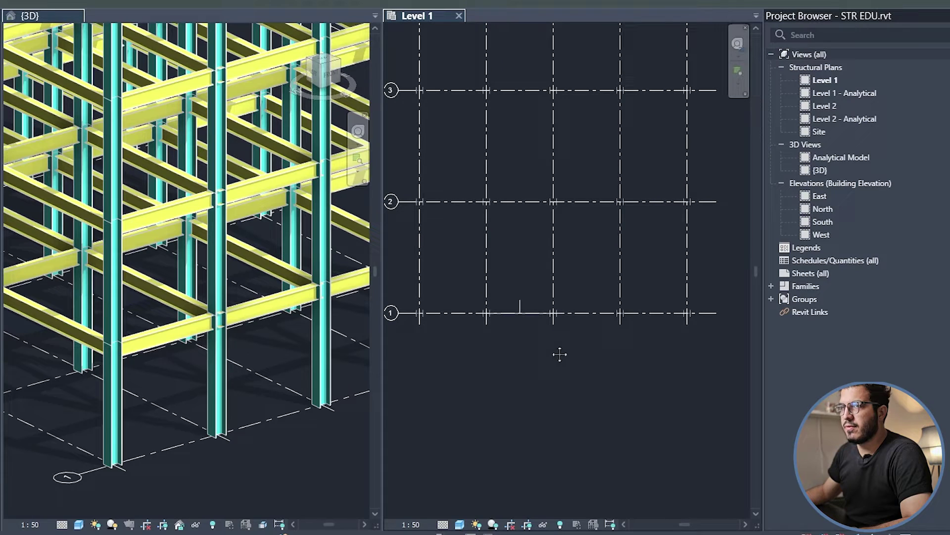
{"action": "scroll", "coordinate": [545, 326], "scroll_direction": "up", "scroll_amount": 2}
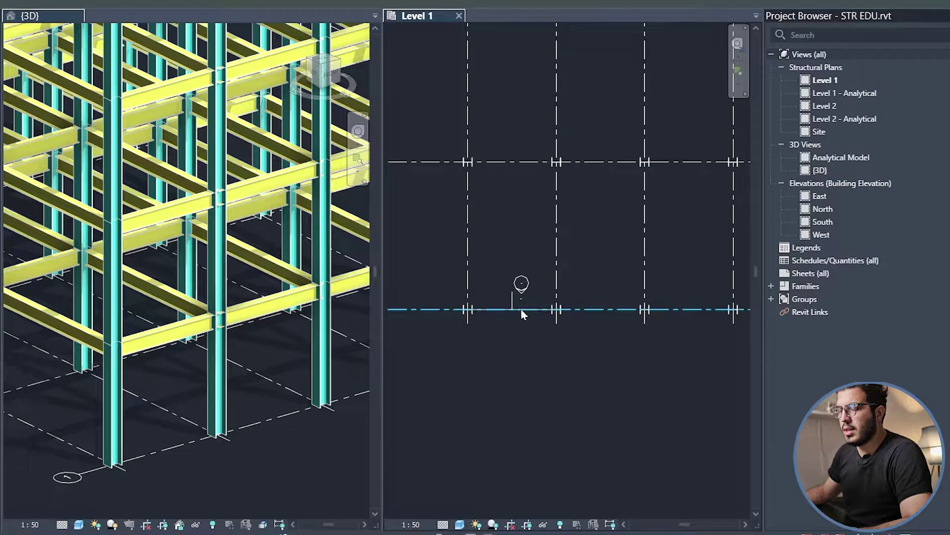
{"action": "left_click", "coordinate": [526, 313]}
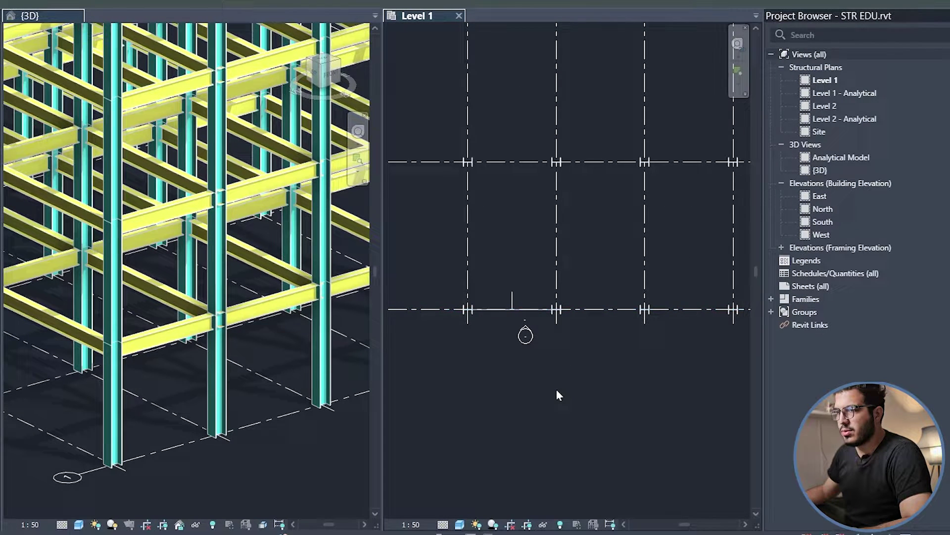
Step: Open the new framing elevation and assign it the str view template, chosen with the view type filter set to <all>
{"action": "double_click", "coordinate": [523, 334]}
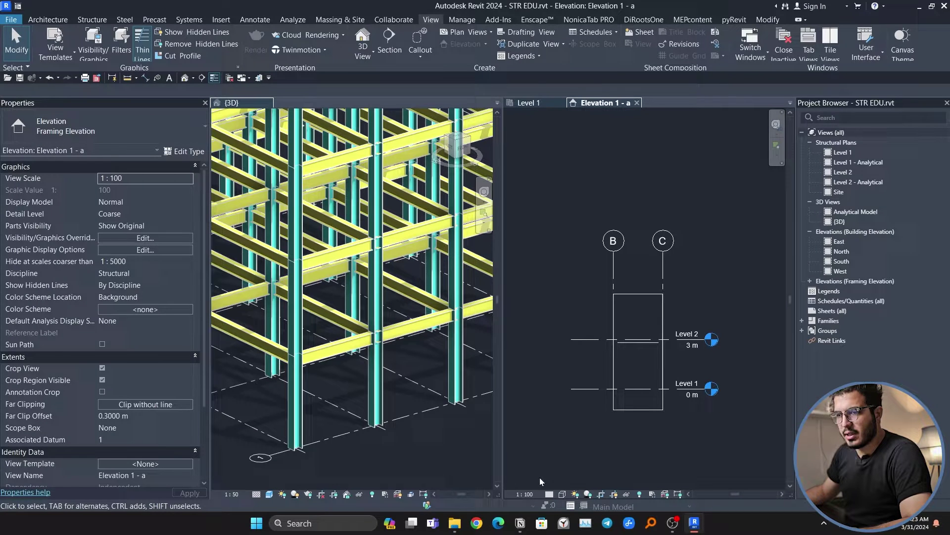
{"action": "scroll", "coordinate": [149, 402], "scroll_direction": "down", "scroll_amount": 3}
{"action": "left_click", "coordinate": [145, 369]}
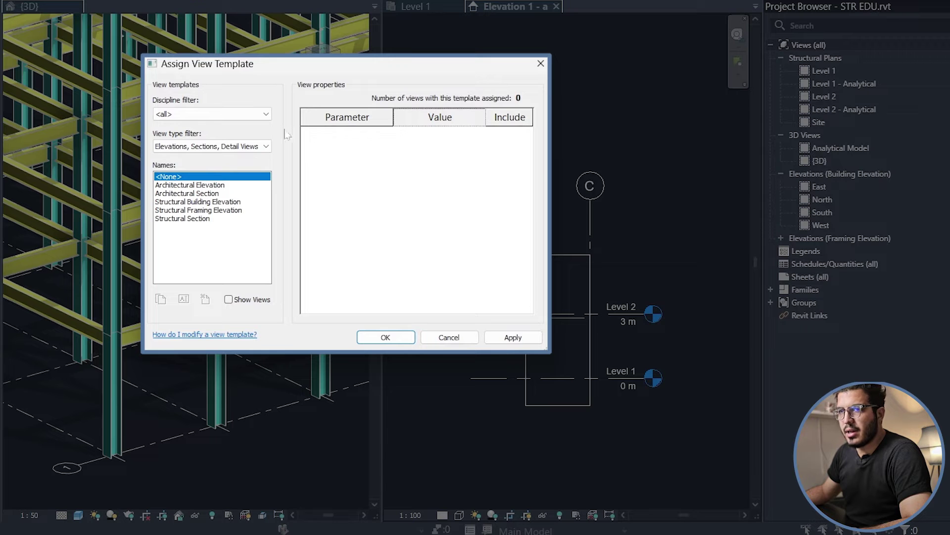
{"action": "left_click", "coordinate": [381, 209]}
{"action": "left_click", "coordinate": [371, 222]}
{"action": "left_click", "coordinate": [163, 219]}
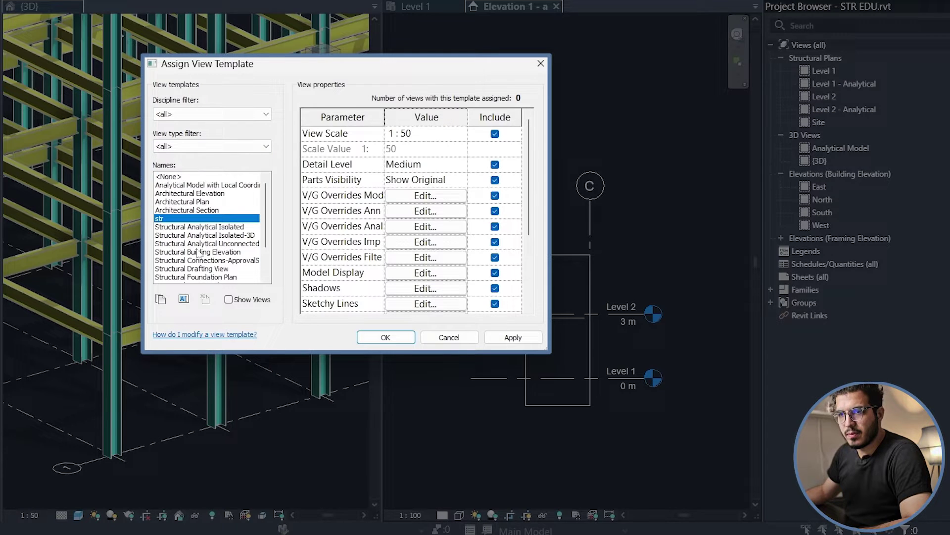
{"action": "left_click", "coordinate": [403, 342]}
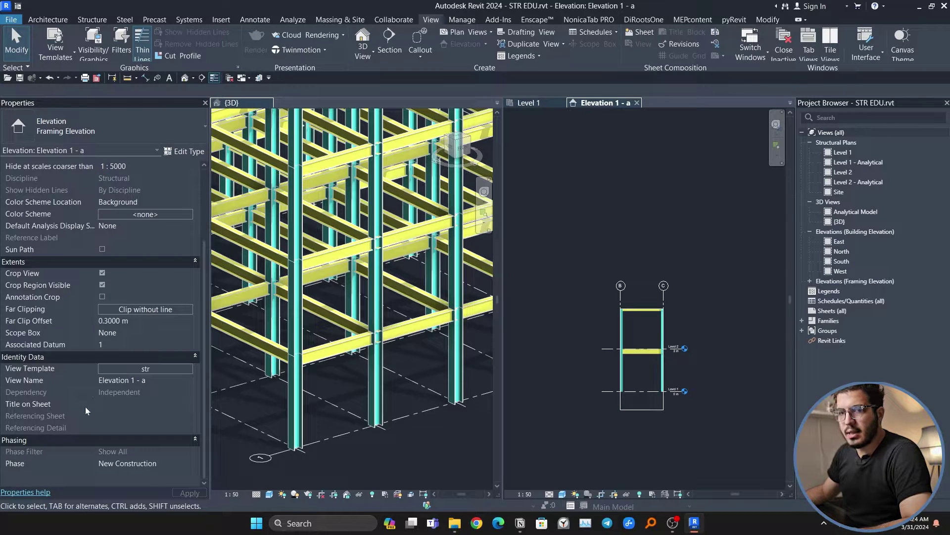
Step: Set the framing elevation's view template to <None> and adjust its crop region boundaries
{"action": "left_click", "coordinate": [114, 368]}
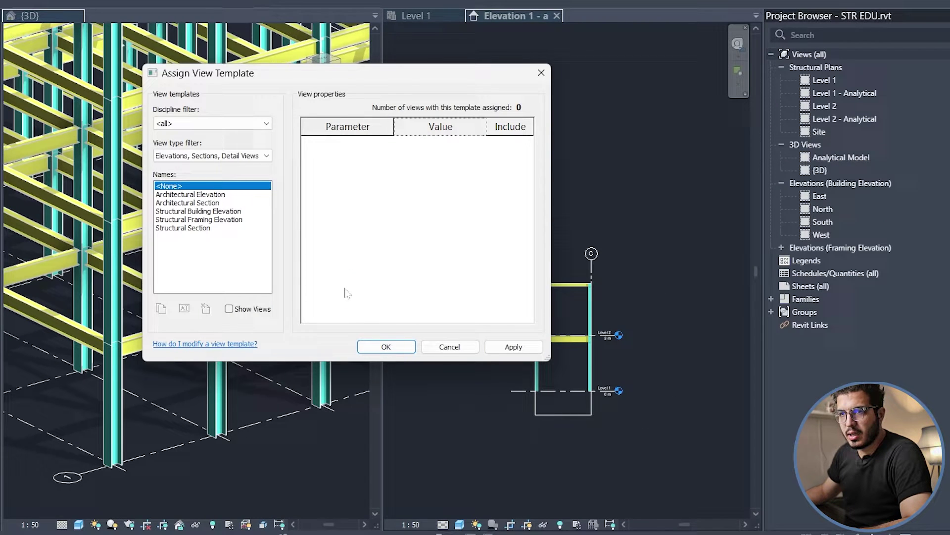
{"action": "left_click", "coordinate": [386, 347]}
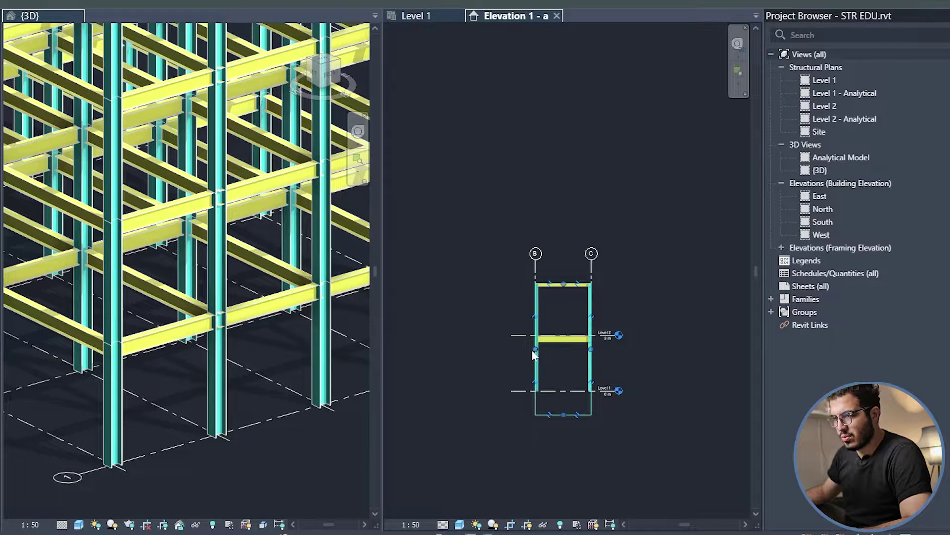
{"action": "left_click_drag", "start_coordinate": [415, 347], "coordinate": [414, 347]}
{"action": "scroll", "coordinate": [423, 347], "scroll_direction": "down", "scroll_amount": 2}
{"action": "left_click_drag", "start_coordinate": [534, 349], "coordinate": [661, 350]}
{"action": "left_click_drag", "start_coordinate": [544, 305], "coordinate": [542, 259]}
{"action": "key", "text": "Escape"}
Step: Return to the Level 1 plan and the 3D view, and open the Load Family command
{"action": "left_click", "coordinate": [425, 20]}
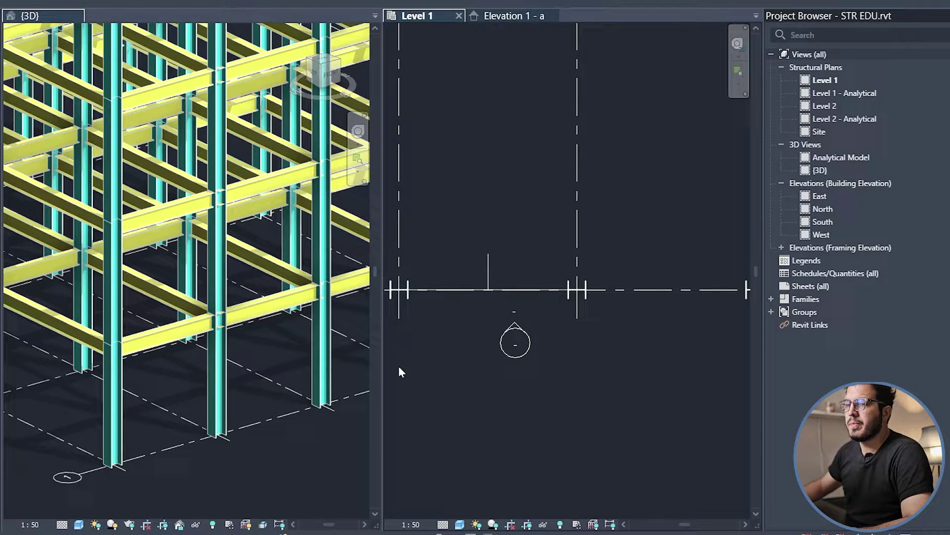
{"action": "left_click", "coordinate": [257, 448]}
{"action": "scroll", "coordinate": [267, 458], "scroll_direction": "down", "scroll_amount": 3}
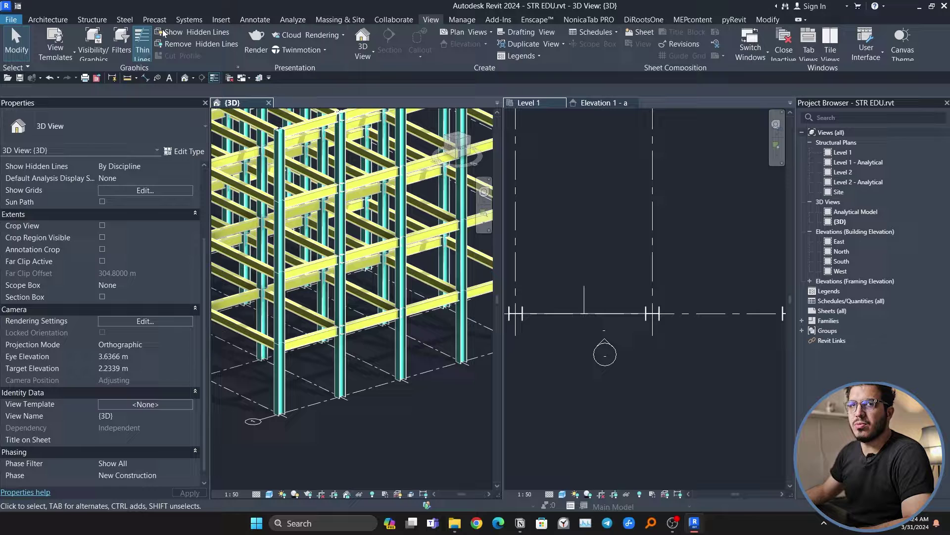
{"action": "left_click", "coordinate": [220, 21]}
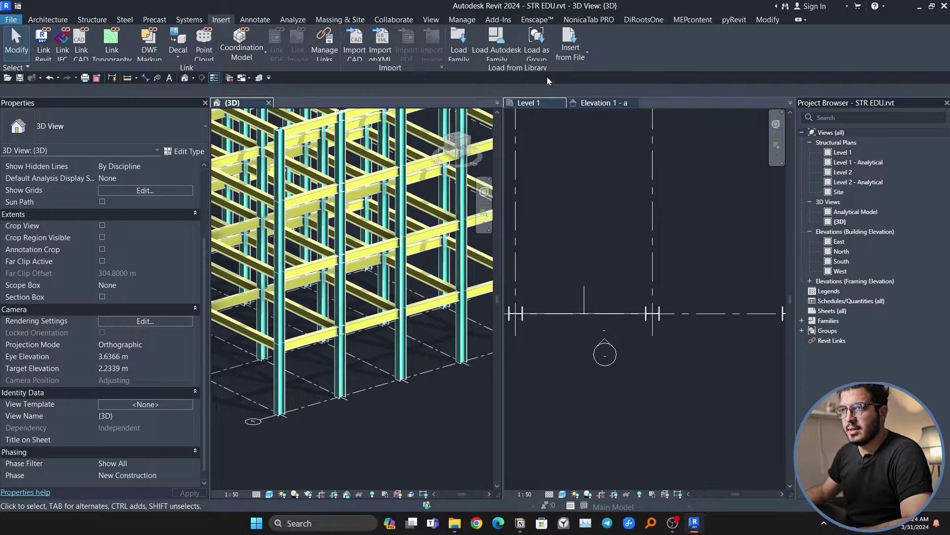
{"action": "left_click", "coordinate": [459, 40]}
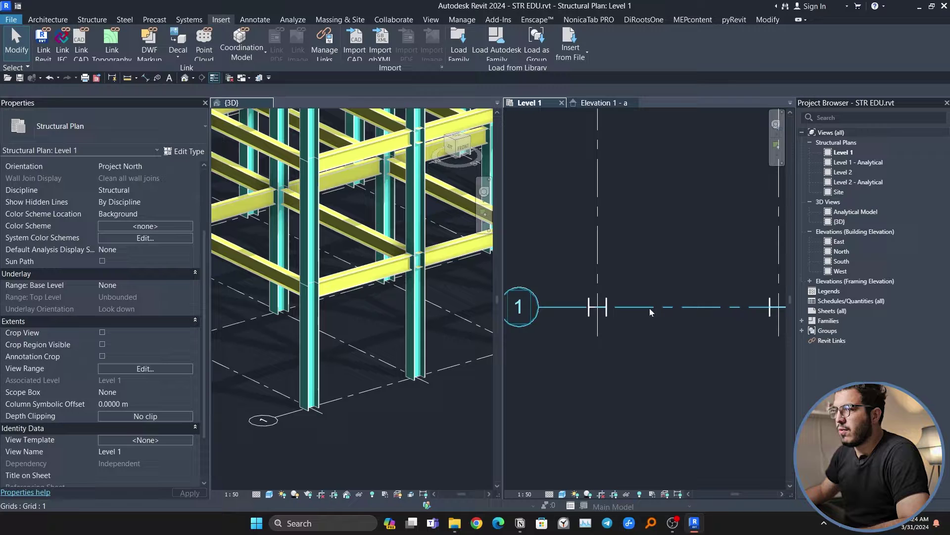
Step: Place an L102X102X7.9 equal-angle brace along grid 1 from the grid A column at Level 1 to the grid B column at Level 2
{"action": "left_click", "coordinate": [378, 340]}
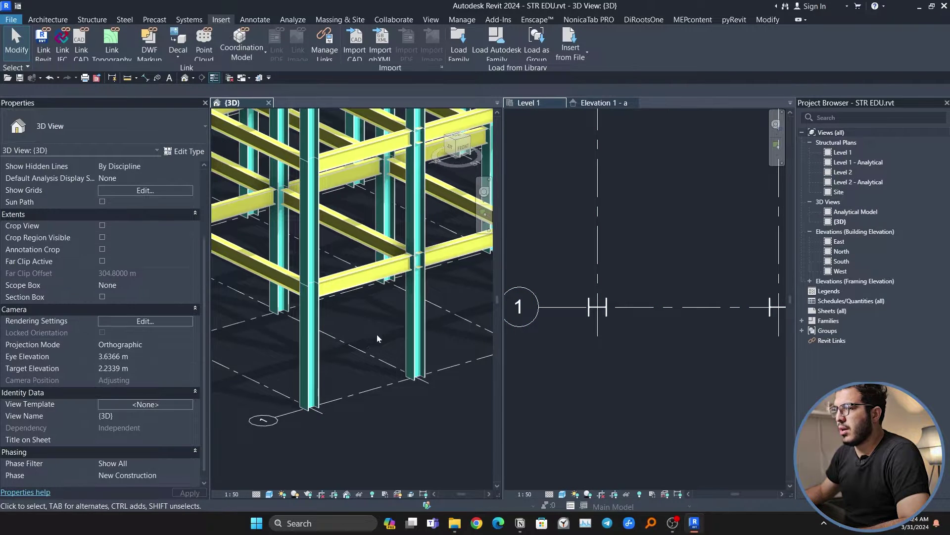
{"action": "middle_click_drag", "start_coordinate": [378, 339], "coordinate": [290, 344]}
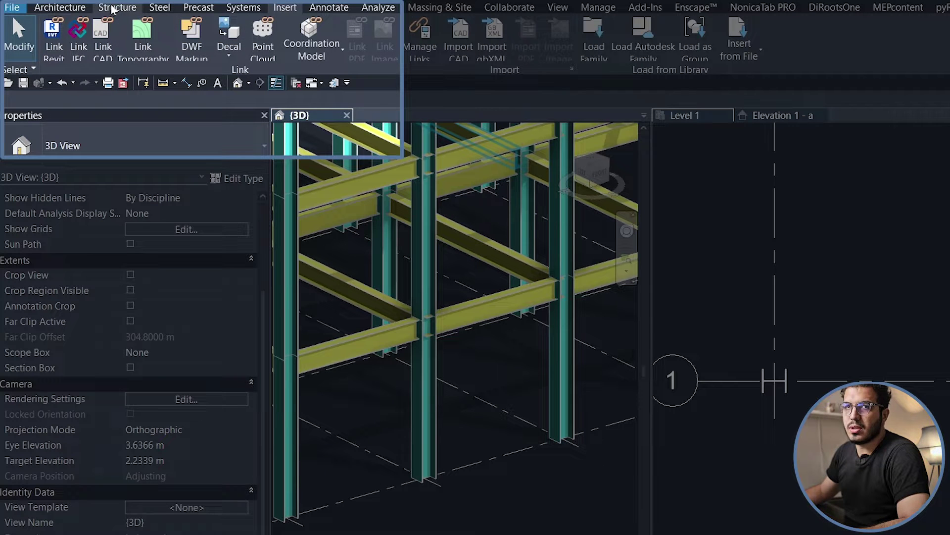
{"action": "left_click", "coordinate": [113, 9]}
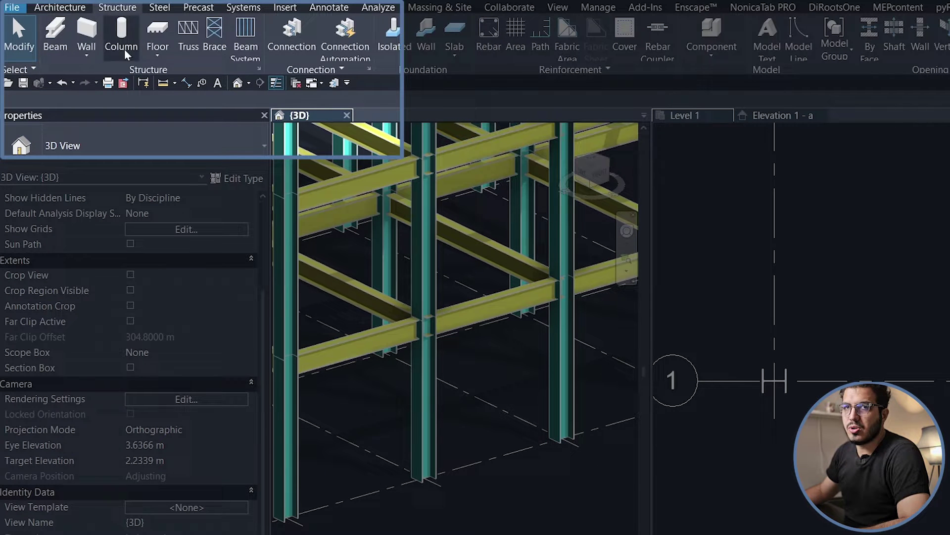
{"action": "left_click", "coordinate": [217, 35]}
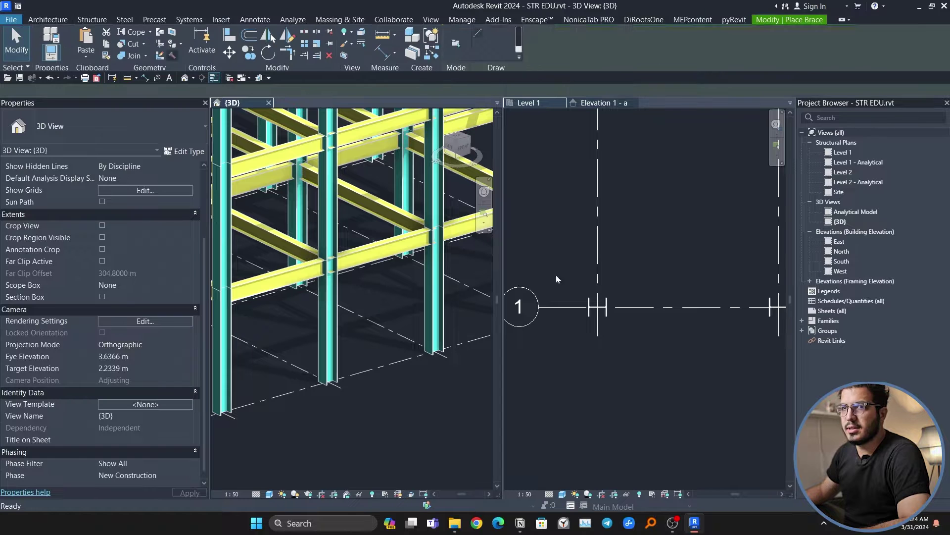
{"action": "scroll", "coordinate": [609, 290], "scroll_direction": "down", "scroll_amount": 2}
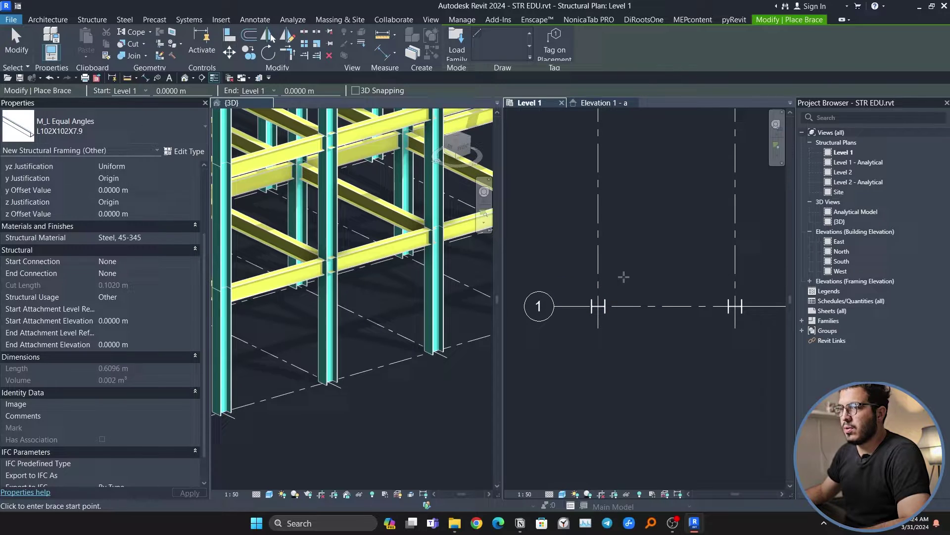
{"action": "middle_click_drag", "start_coordinate": [630, 284], "coordinate": [638, 279]}
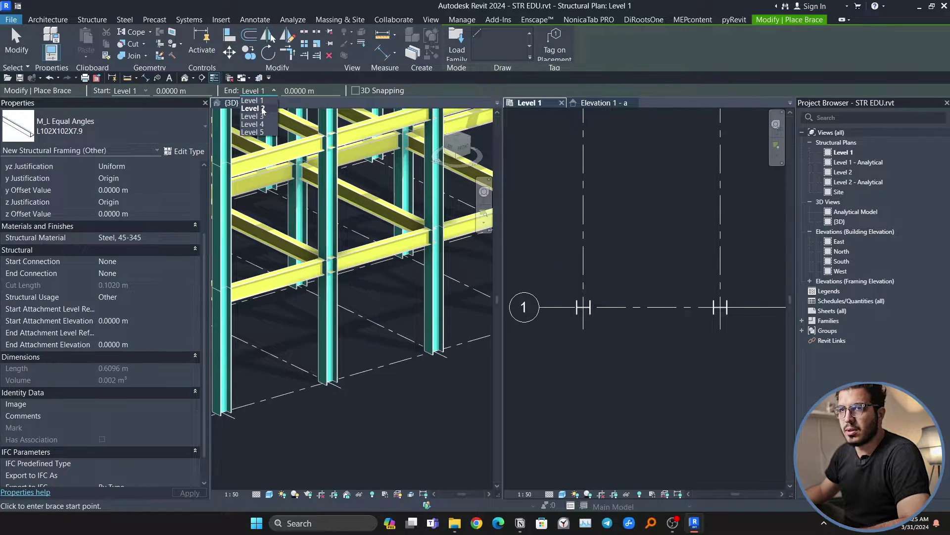
{"action": "scroll", "coordinate": [602, 315], "scroll_direction": "up", "scroll_amount": 2}
{"action": "left_click", "coordinate": [563, 299]}
{"action": "middle_click_drag", "start_coordinate": [697, 371], "coordinate": [552, 376]}
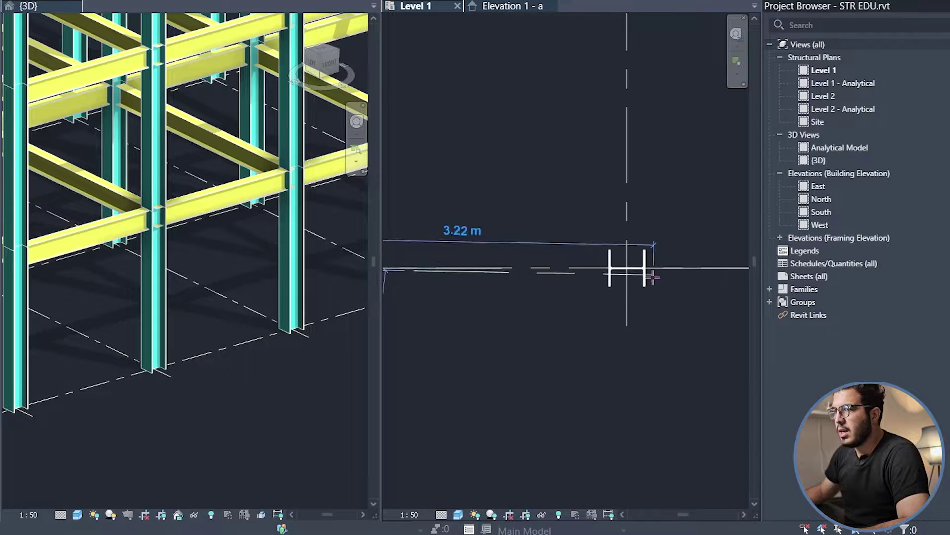
{"action": "left_click", "coordinate": [627, 269]}
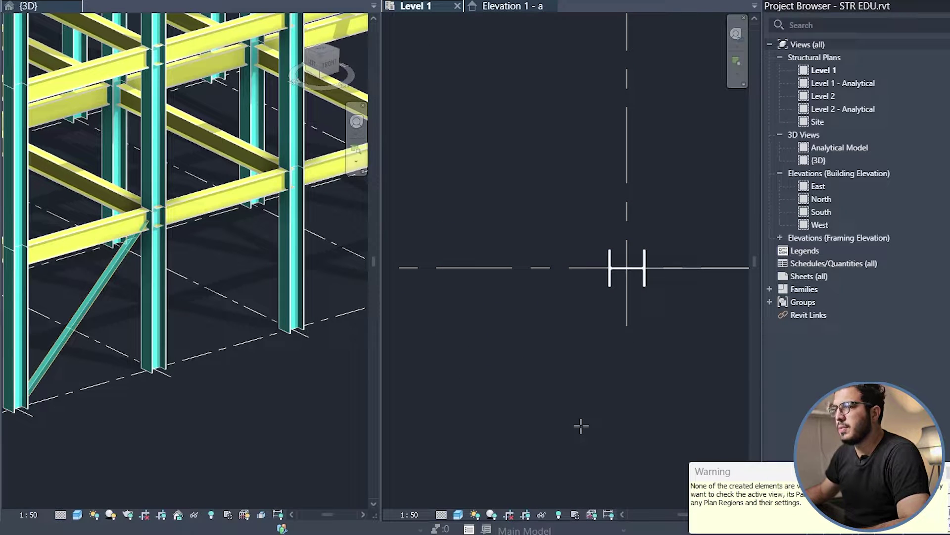
Step: Change the new brace's type to M_HSS-Round Structural Tubing HSS127X4.8
{"action": "scroll", "coordinate": [82, 322], "scroll_direction": "up", "scroll_amount": 2}
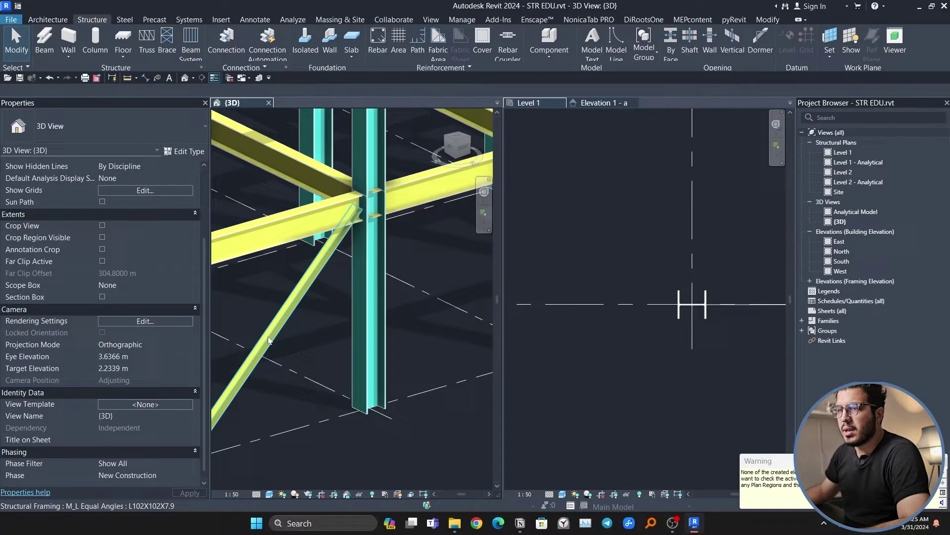
{"action": "left_click", "coordinate": [82, 323]}
{"action": "left_click", "coordinate": [149, 126]}
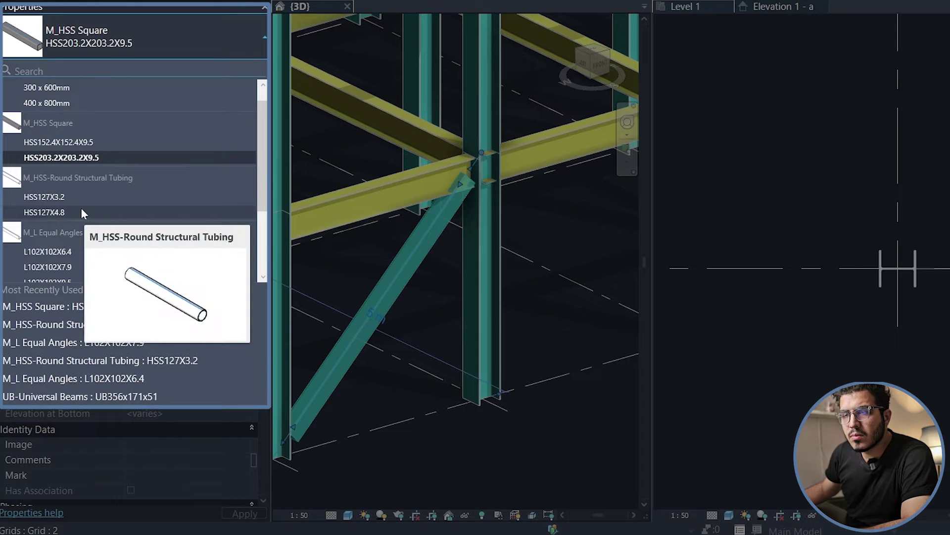
{"action": "left_click", "coordinate": [81, 213]}
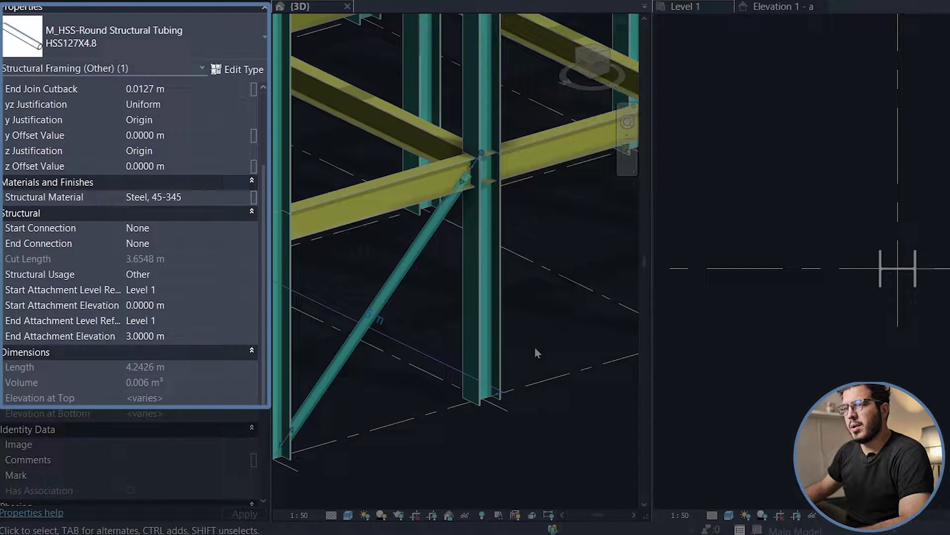
{"action": "key", "text": "Escape"}
Step: Place two L102X102X7.9 braces along grid 1 in the bay after the grid B column, from each column base to the beam's midpoint as an inverted V
{"action": "scroll", "coordinate": [712, 395], "scroll_direction": "down", "scroll_amount": 3}
{"action": "middle_click_drag", "start_coordinate": [734, 388], "coordinate": [606, 392]}
{"action": "scroll", "coordinate": [607, 392], "scroll_direction": "up", "scroll_amount": 1}
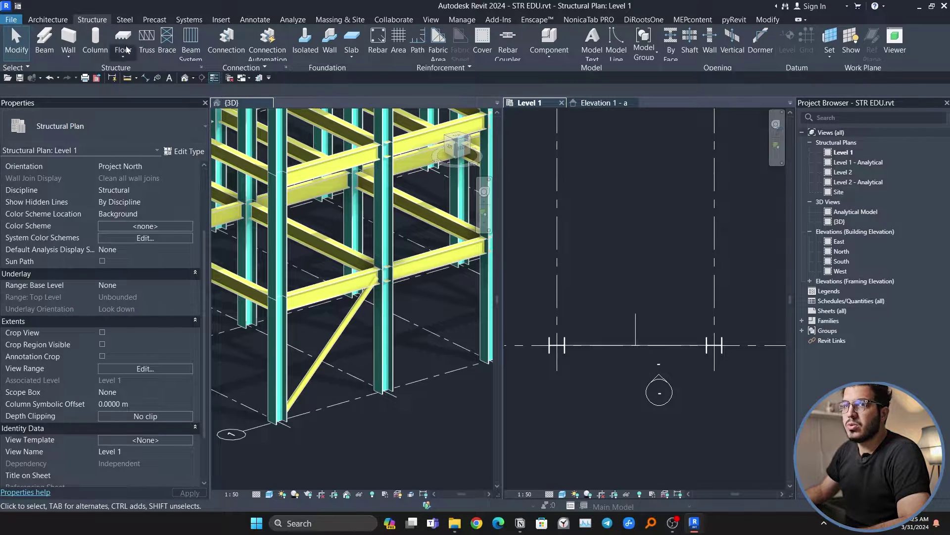
{"action": "left_click", "coordinate": [167, 42]}
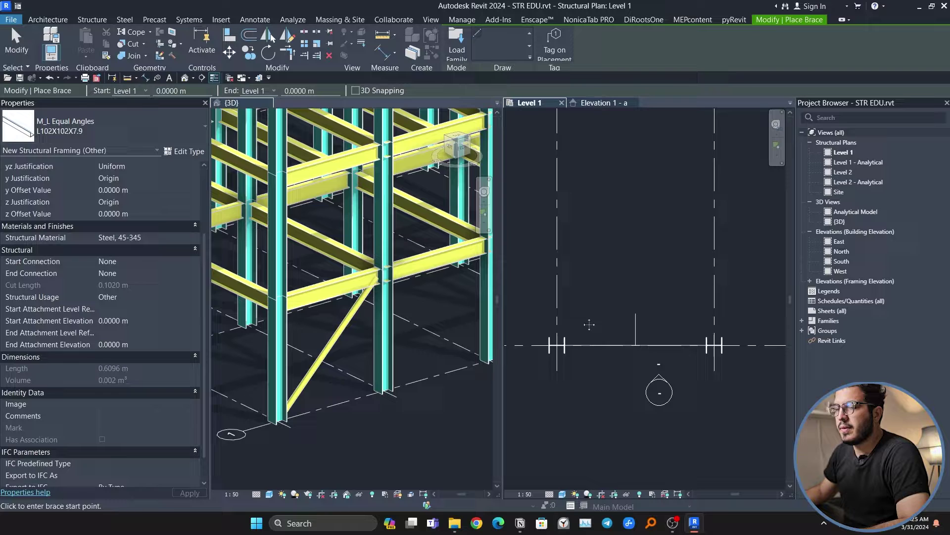
{"action": "middle_click_drag", "start_coordinate": [589, 324], "coordinate": [582, 323]}
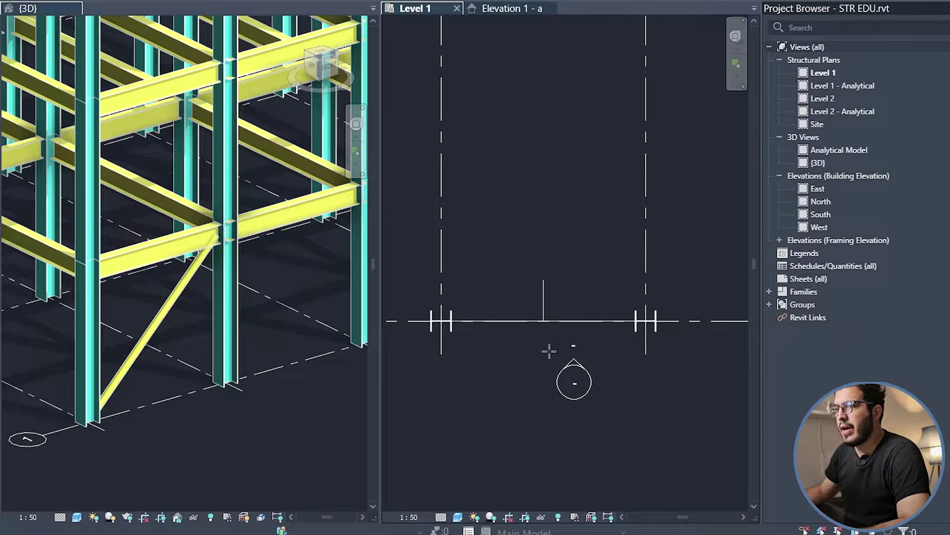
{"action": "scroll", "coordinate": [631, 360], "scroll_direction": "up", "scroll_amount": 2}
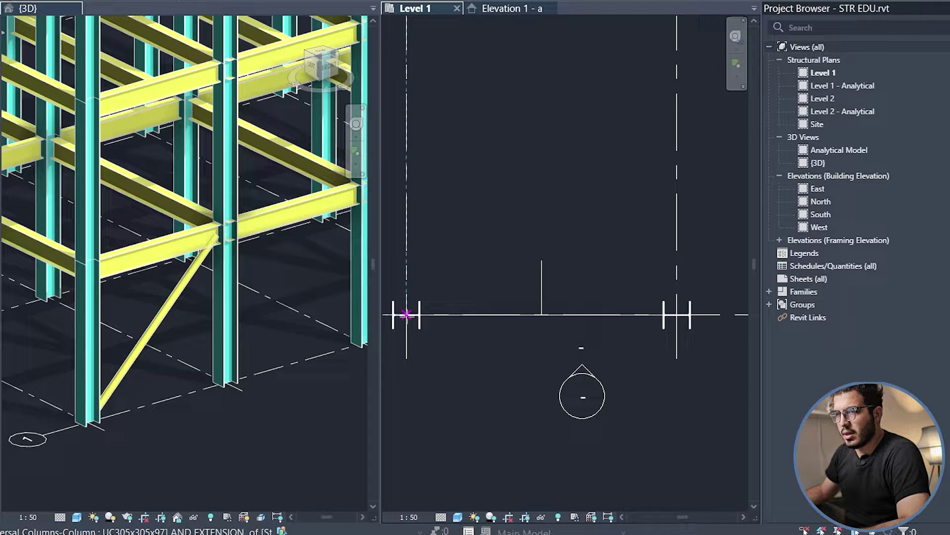
{"action": "left_click", "coordinate": [406, 314]}
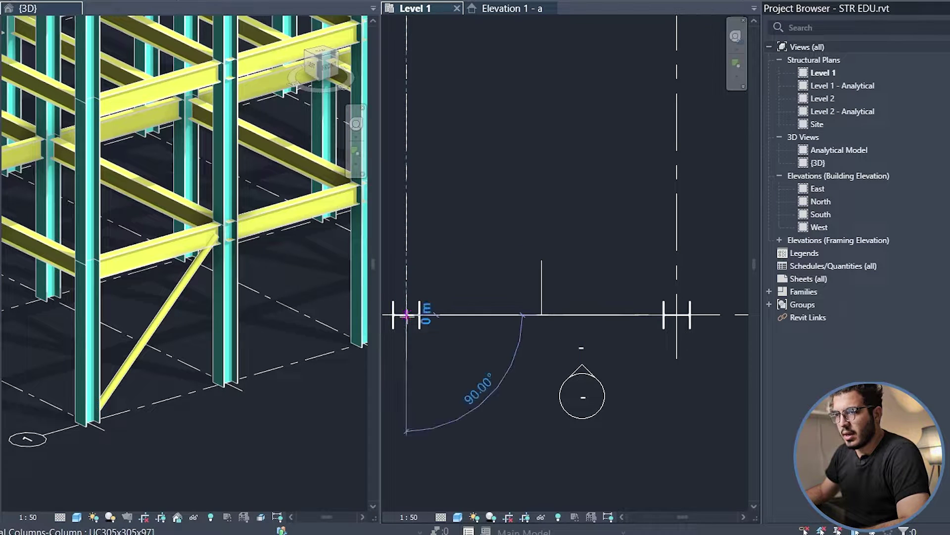
{"action": "left_click", "coordinate": [542, 314]}
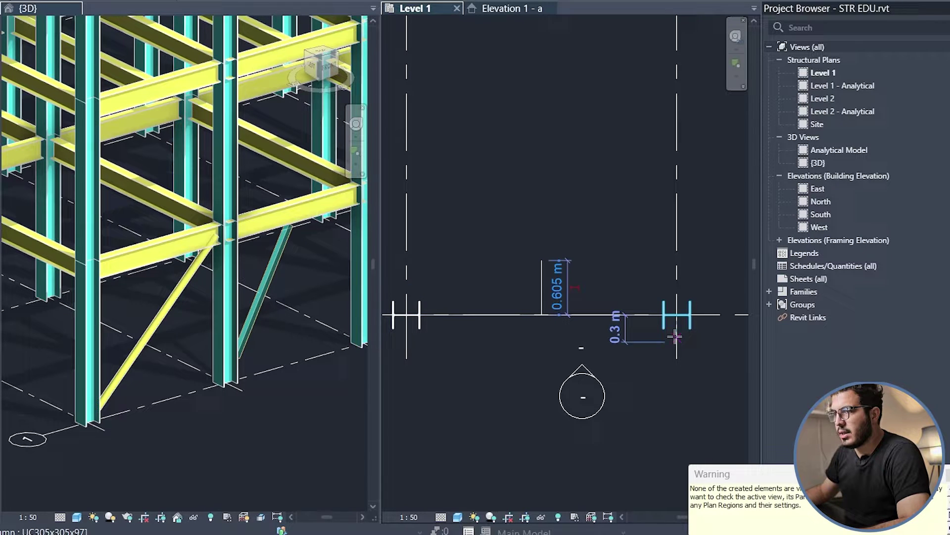
{"action": "left_click", "coordinate": [676, 315]}
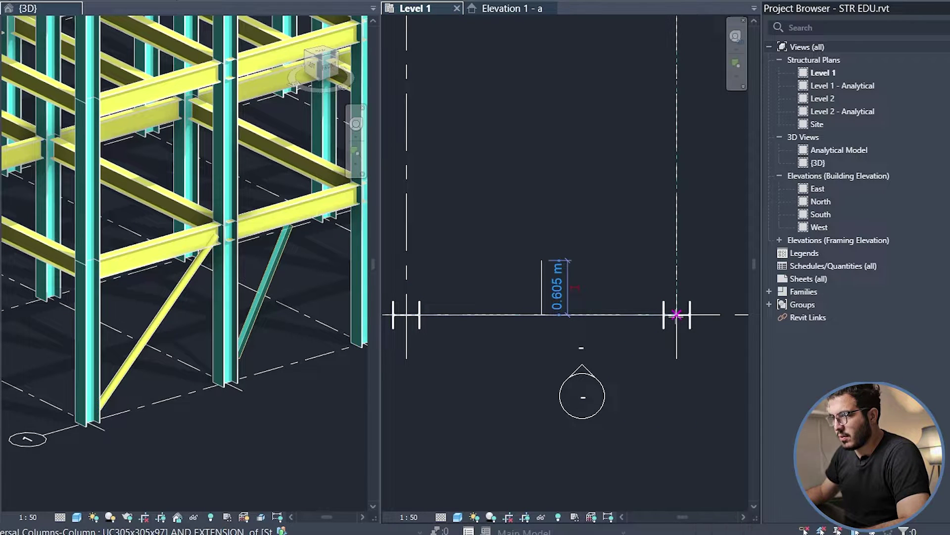
{"action": "left_click", "coordinate": [541, 314]}
Step: Change both inverted-V braces to type M_HSS Square HSS203.2X203.2X9.5
{"action": "scroll", "coordinate": [324, 265], "scroll_direction": "up", "scroll_amount": 3}
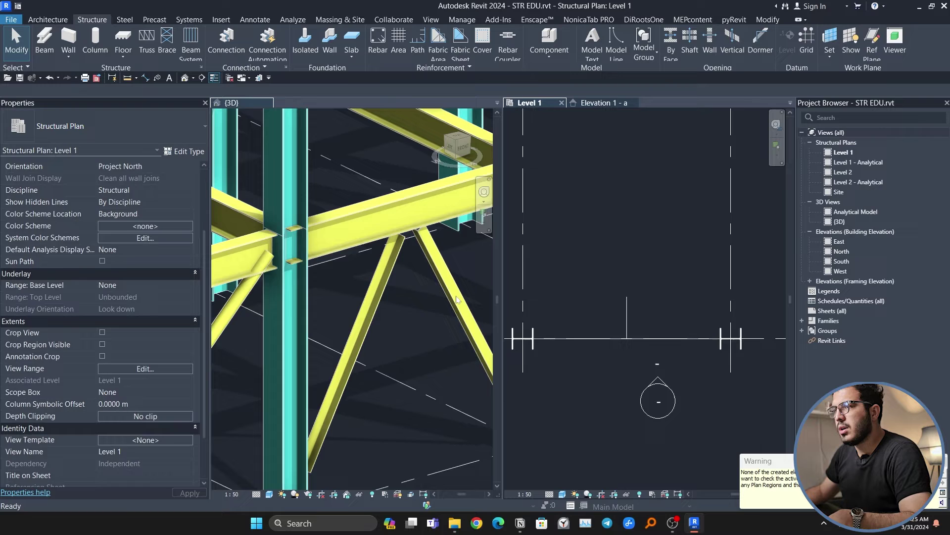
{"action": "left_click", "coordinate": [324, 265]}
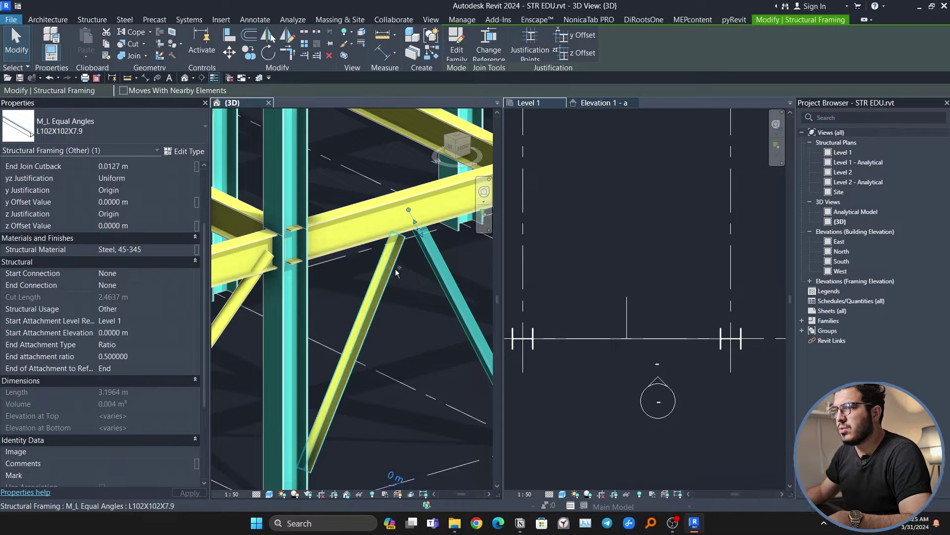
{"action": "left_click", "coordinate": [396, 272]}
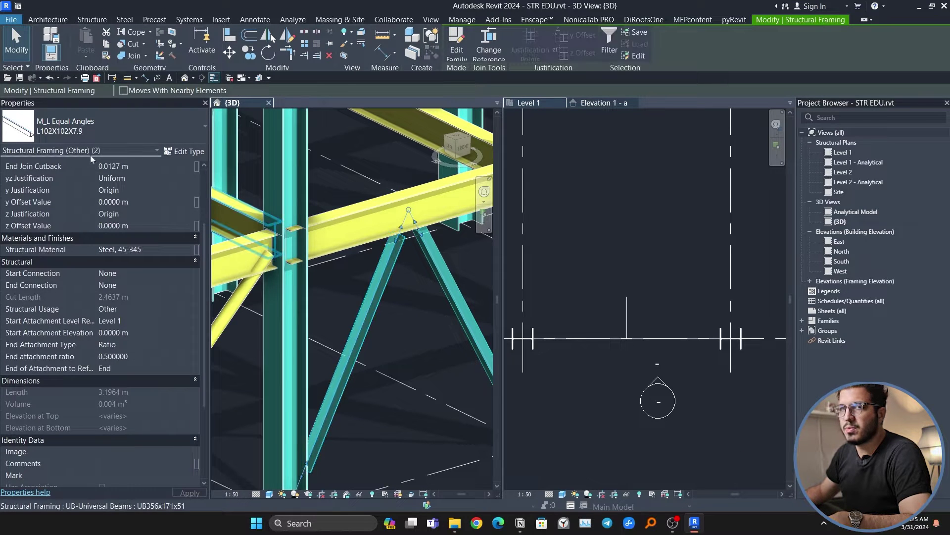
{"action": "left_click", "coordinate": [90, 129]}
{"action": "left_click", "coordinate": [64, 280]}
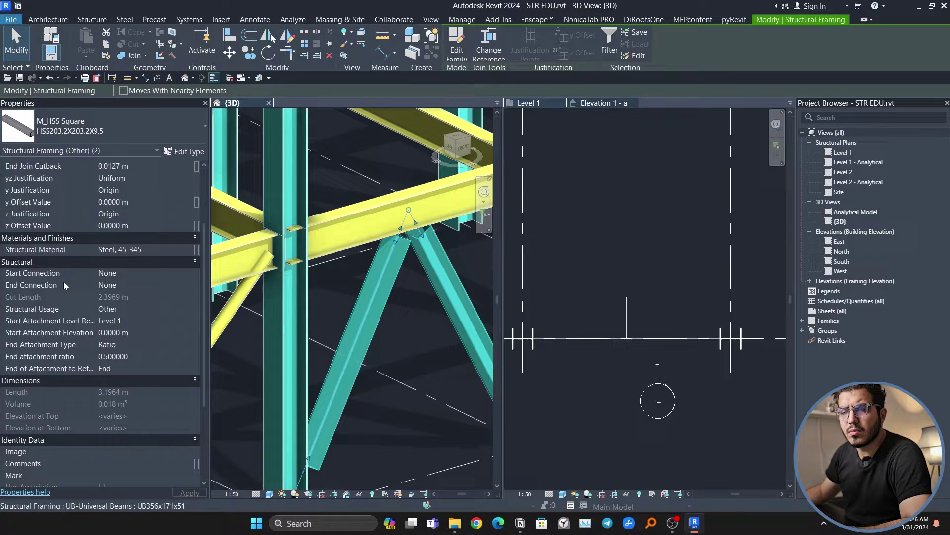
{"action": "key", "text": "Escape"}
Step: Add a generic structural connection between the grid A column and the lower end of the single diagonal brace
{"action": "scroll", "coordinate": [442, 364], "scroll_direction": "down", "scroll_amount": 5}
{"action": "scroll", "coordinate": [419, 388], "scroll_direction": "up", "scroll_amount": 5}
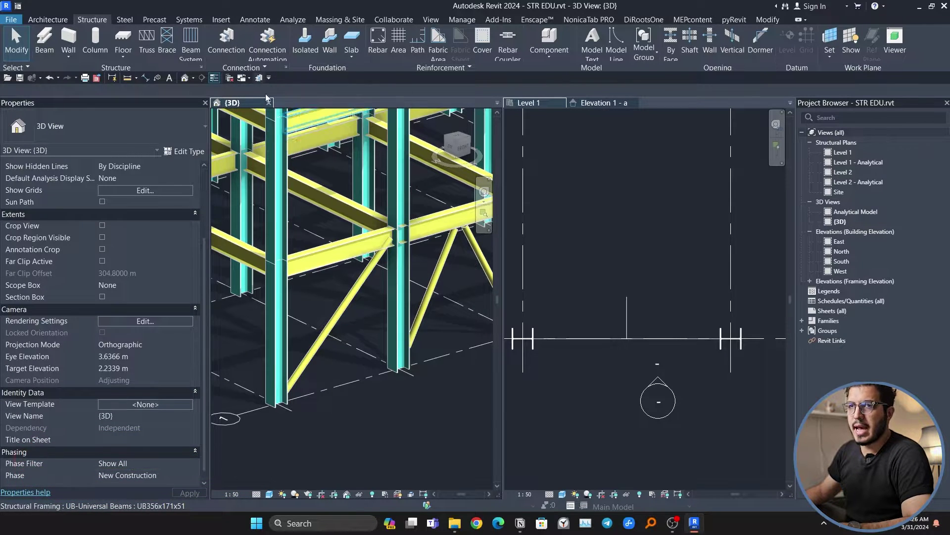
{"action": "scroll", "coordinate": [328, 403], "scroll_direction": "up", "scroll_amount": 4}
{"action": "middle_click_drag", "start_coordinate": [329, 403], "coordinate": [340, 340]}
{"action": "scroll", "coordinate": [318, 342], "scroll_direction": "up", "scroll_amount": 1}
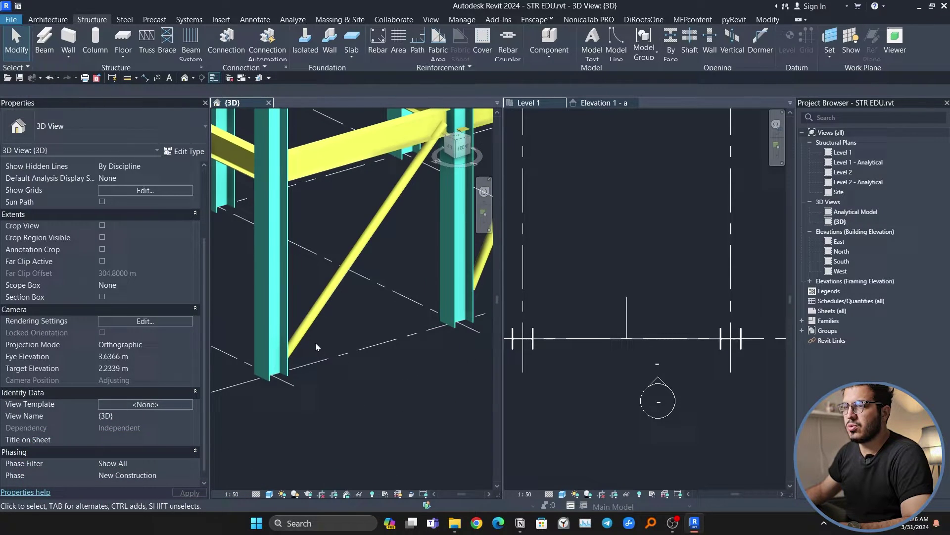
{"action": "left_click", "coordinate": [296, 332]}
{"action": "left_click", "coordinate": [279, 309], "text": "ctrl"}
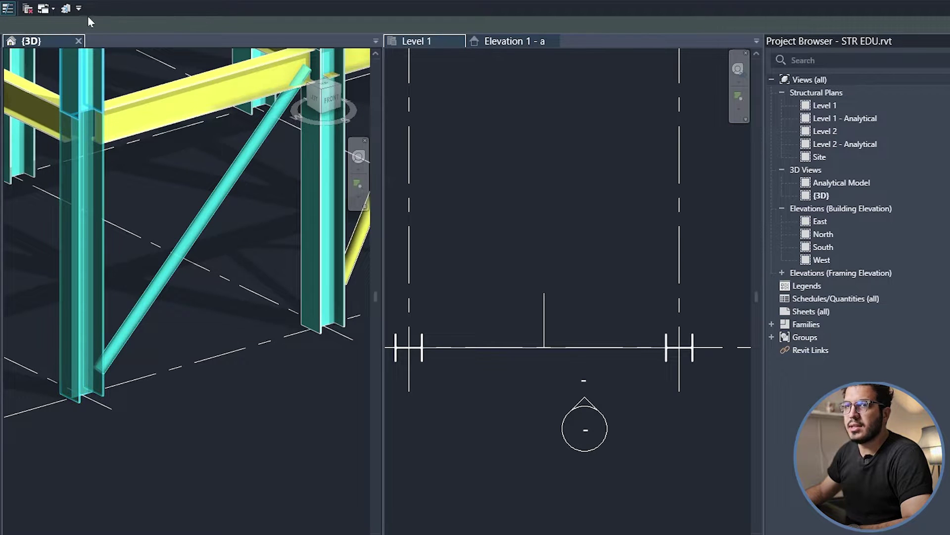
{"action": "left_click", "coordinate": [67, 10]}
Step: Add a generic structural connection between the single diagonal brace's upper end and the grid B column
{"action": "scroll", "coordinate": [227, 325], "scroll_direction": "up", "scroll_amount": 6}
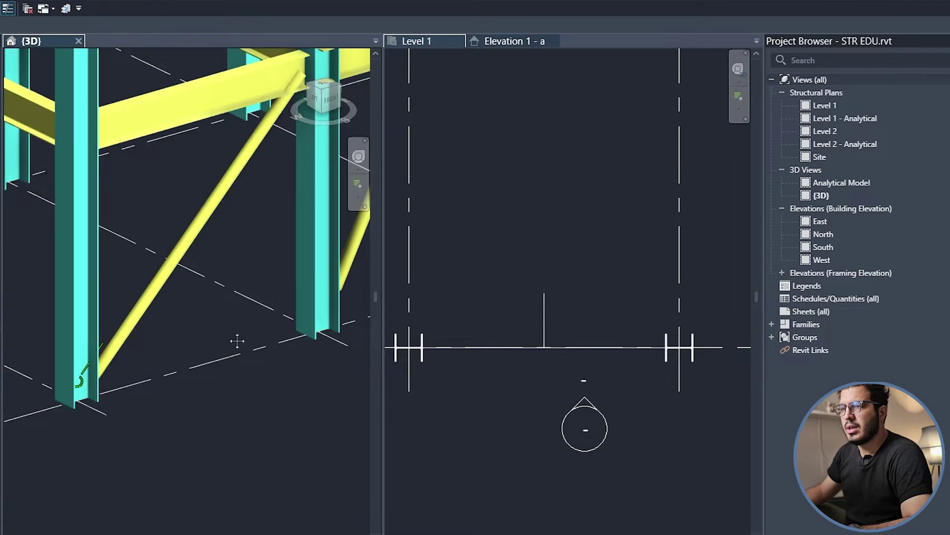
{"action": "left_click", "coordinate": [208, 240]}
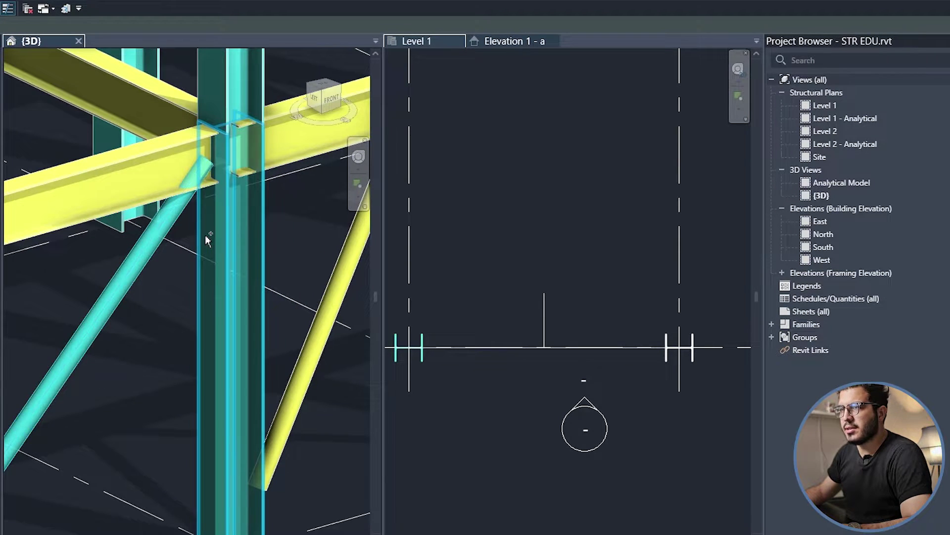
{"action": "left_click", "coordinate": [65, 10]}
{"action": "scroll", "coordinate": [172, 308], "scroll_direction": "down", "scroll_amount": 3}
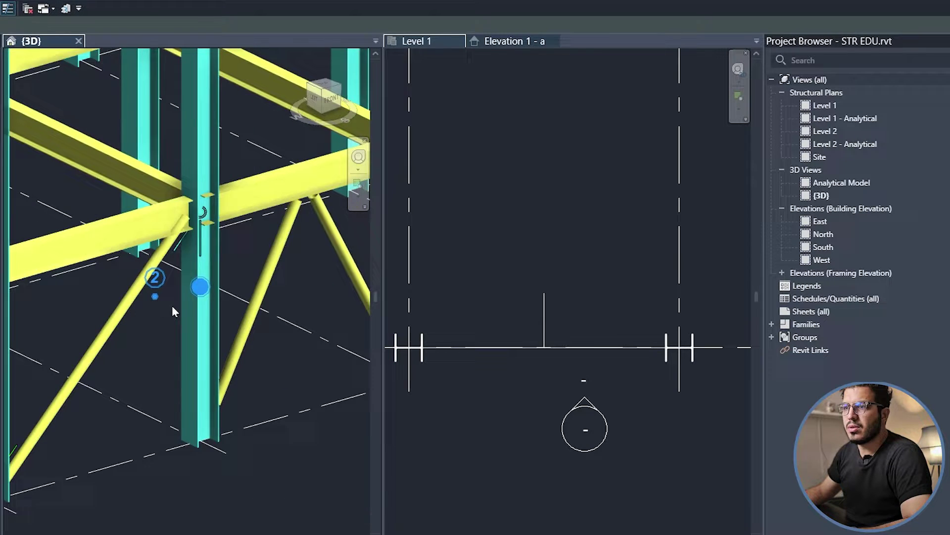
Step: Add a generic structural connection between the grid B column and the lower end of the adjoining inverted-V brace
{"action": "middle_click_drag", "start_coordinate": [317, 376], "coordinate": [168, 318]}
{"action": "scroll", "coordinate": [238, 317], "scroll_direction": "up", "scroll_amount": 3}
{"action": "scroll", "coordinate": [198, 322], "scroll_direction": "down", "scroll_amount": 3}
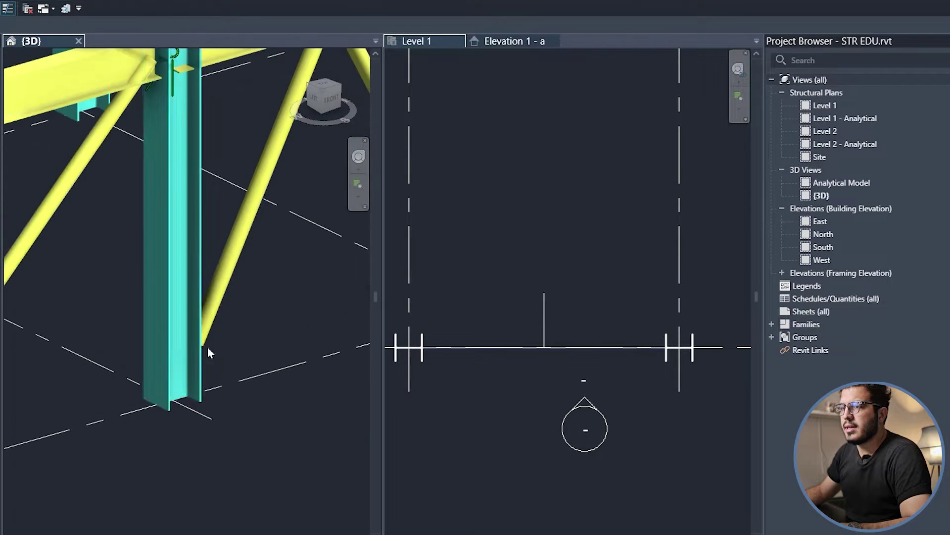
{"action": "left_click", "coordinate": [161, 375]}
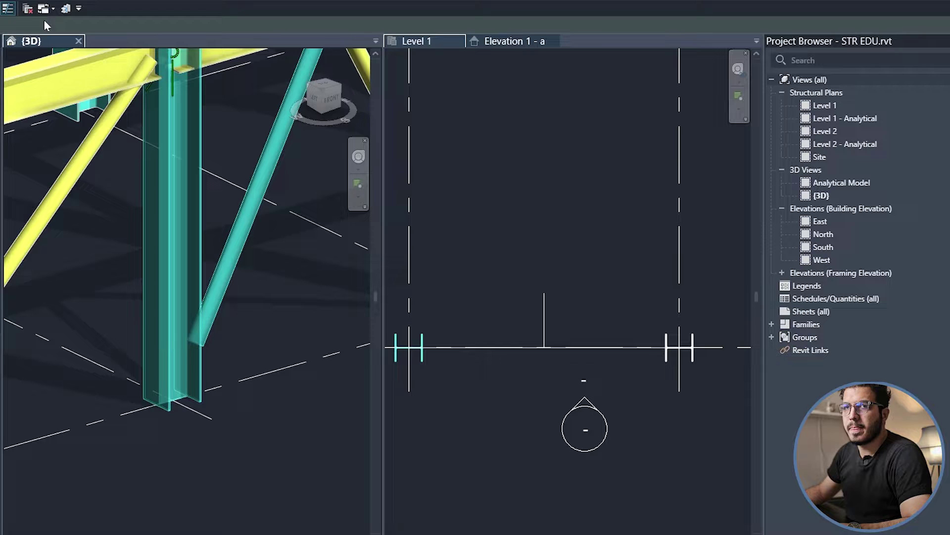
Step: Add a generic structural connection between the other inverted-V brace's lower end and the far column of its bay
{"action": "scroll", "coordinate": [198, 307], "scroll_direction": "up", "scroll_amount": 4}
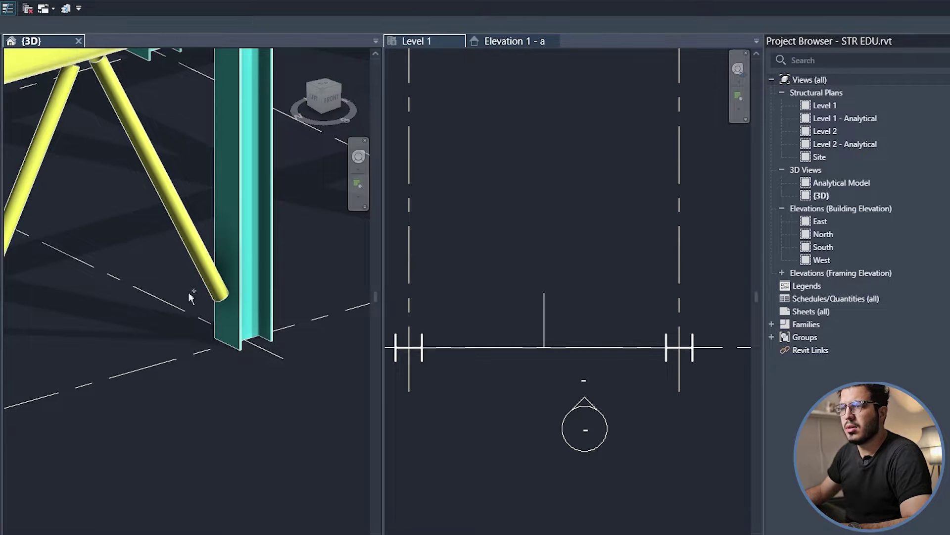
{"action": "left_click", "coordinate": [200, 258], "text": "ctrl"}
{"action": "left_click", "coordinate": [232, 258], "text": "ctrl"}
{"action": "left_click", "coordinate": [66, 8]}
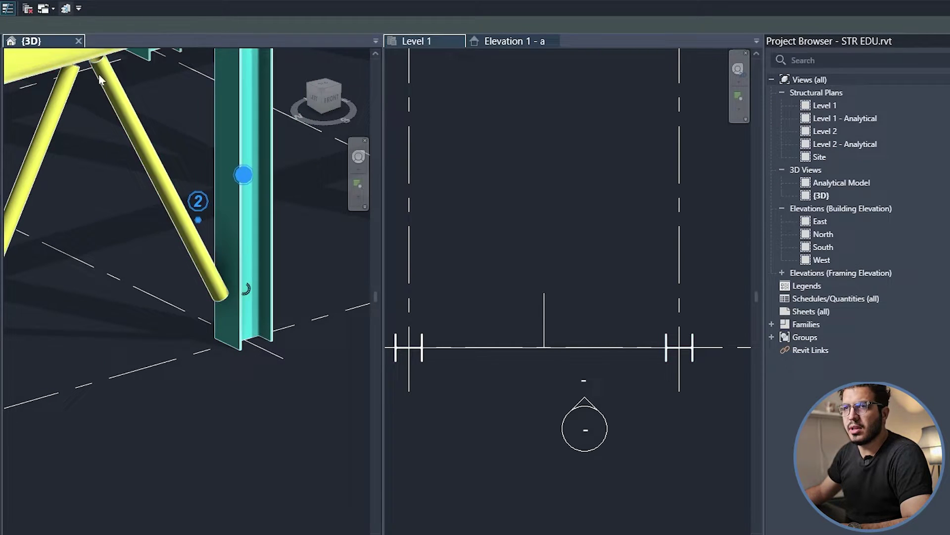
Step: Connect the beam and both inverted-V braces with one generic structural connection at their meeting point
{"action": "middle_click_drag", "start_coordinate": [144, 257], "coordinate": [205, 382]}
{"action": "left_click", "coordinate": [206, 382]}
{"action": "scroll", "coordinate": [128, 150], "scroll_direction": "up", "scroll_amount": 1}
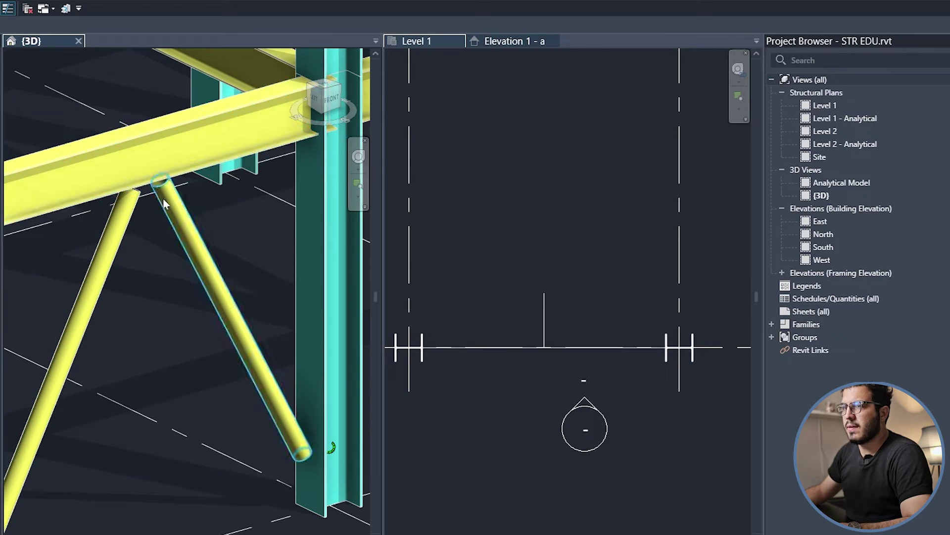
{"action": "left_click", "coordinate": [154, 158]}
{"action": "left_click", "coordinate": [130, 208], "text": "ctrl"}
{"action": "left_click", "coordinate": [169, 196], "text": "ctrl"}
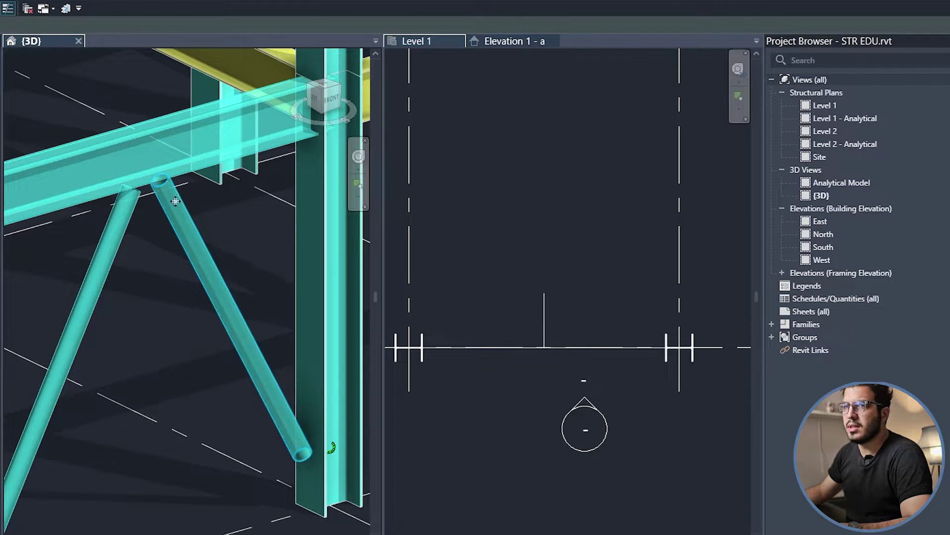
{"action": "left_click", "coordinate": [66, 9]}
Step: Set the 3D view's detail level to Fine
{"action": "scroll", "coordinate": [192, 371], "scroll_direction": "down", "scroll_amount": 4}
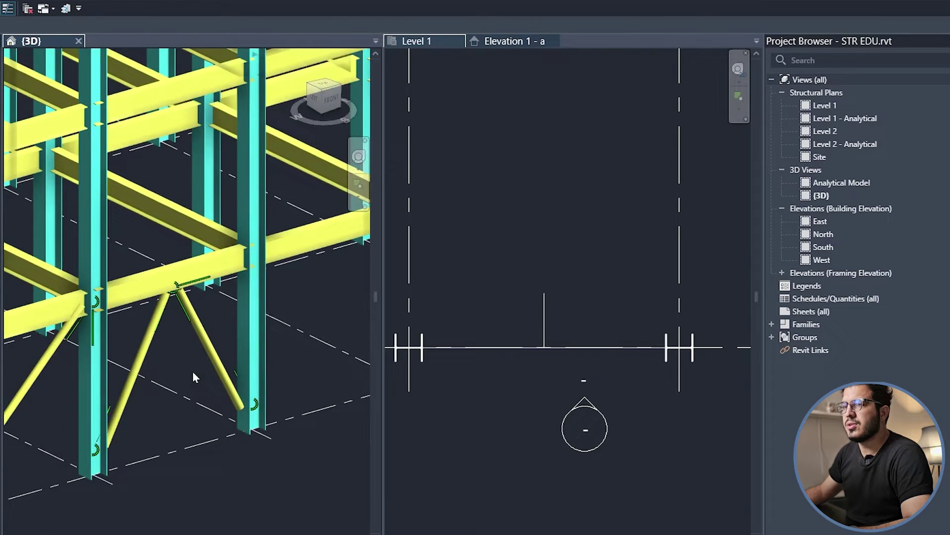
{"action": "scroll", "coordinate": [138, 404], "scroll_direction": "up", "scroll_amount": 6}
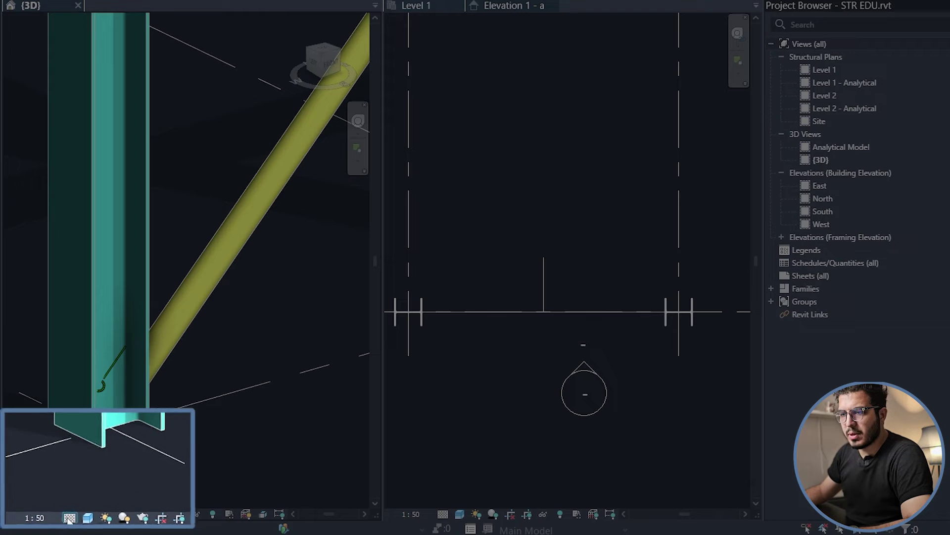
{"action": "left_click", "coordinate": [62, 514]}
{"action": "left_click", "coordinate": [106, 505]}
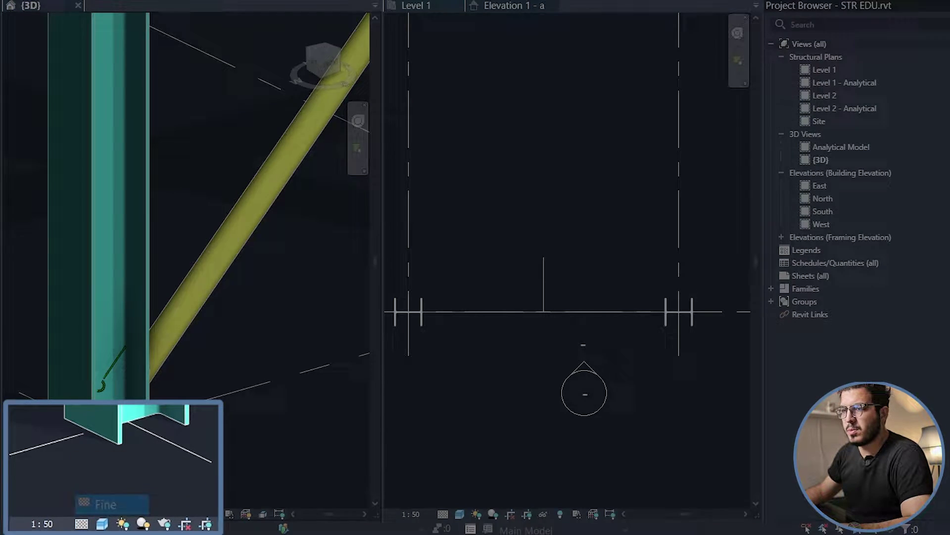
Step: Change the generic connection at the foot of the grid A column to Tube connection with sandwich plates
{"action": "scroll", "coordinate": [250, 458], "scroll_direction": "down", "scroll_amount": 4}
{"action": "middle_click_drag", "start_coordinate": [249, 457], "coordinate": [222, 423], "text": "shift"}
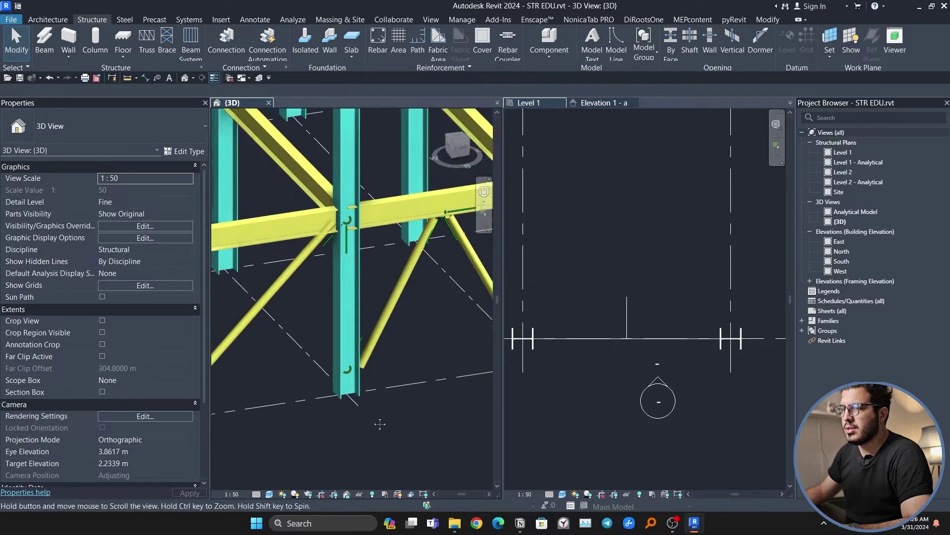
{"action": "middle_click_drag", "start_coordinate": [380, 423], "coordinate": [449, 406]}
{"action": "scroll", "coordinate": [449, 406], "scroll_direction": "down", "scroll_amount": 1}
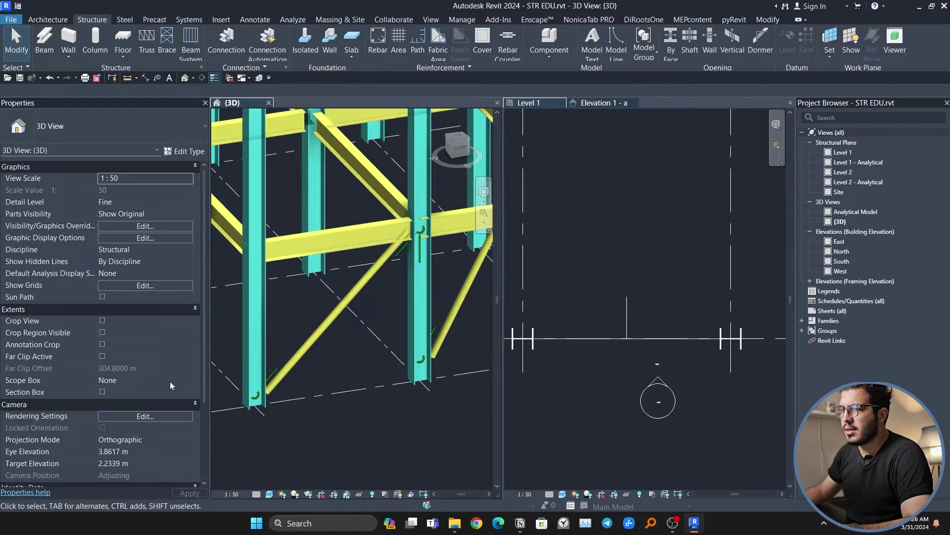
{"action": "left_click", "coordinate": [254, 396]}
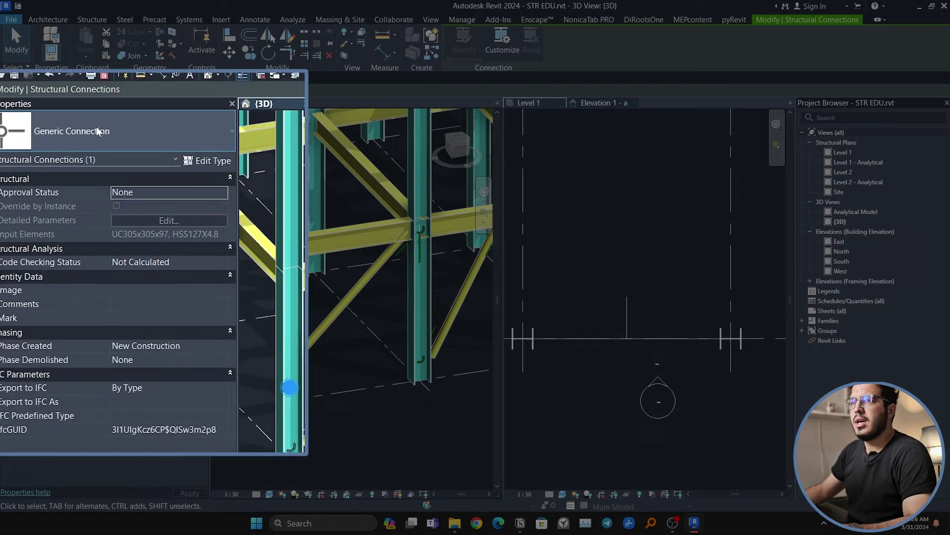
{"action": "left_click", "coordinate": [91, 127]}
{"action": "type", "text": "san"}
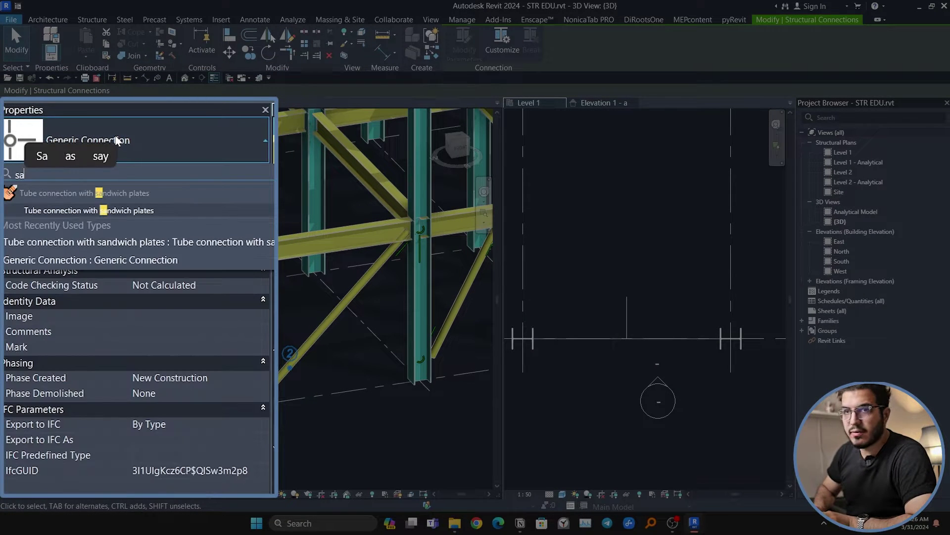
{"action": "left_click", "coordinate": [151, 215]}
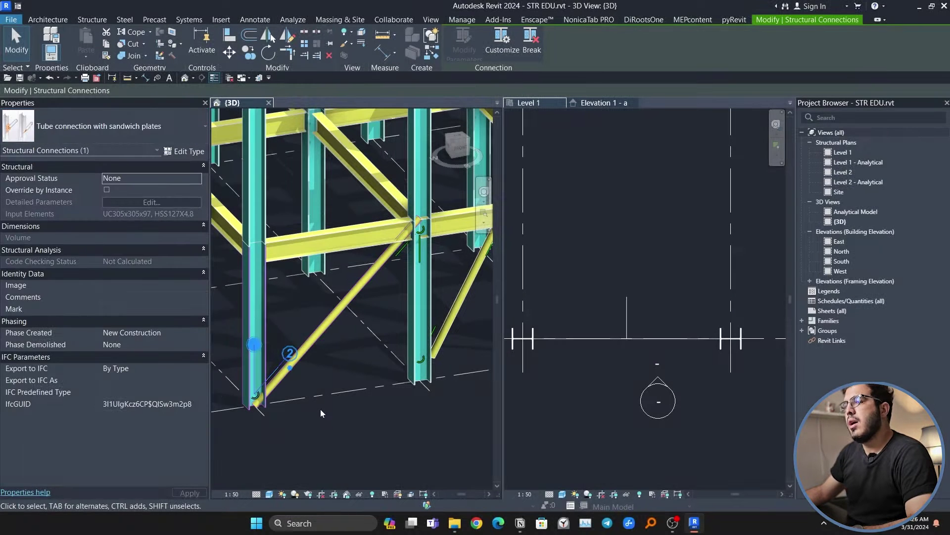
Step: Change the generic connection joining the single diagonal brace's top to the grid B column to Tube connection with sandwich plates
{"action": "scroll", "coordinate": [254, 403], "scroll_direction": "up", "scroll_amount": 5}
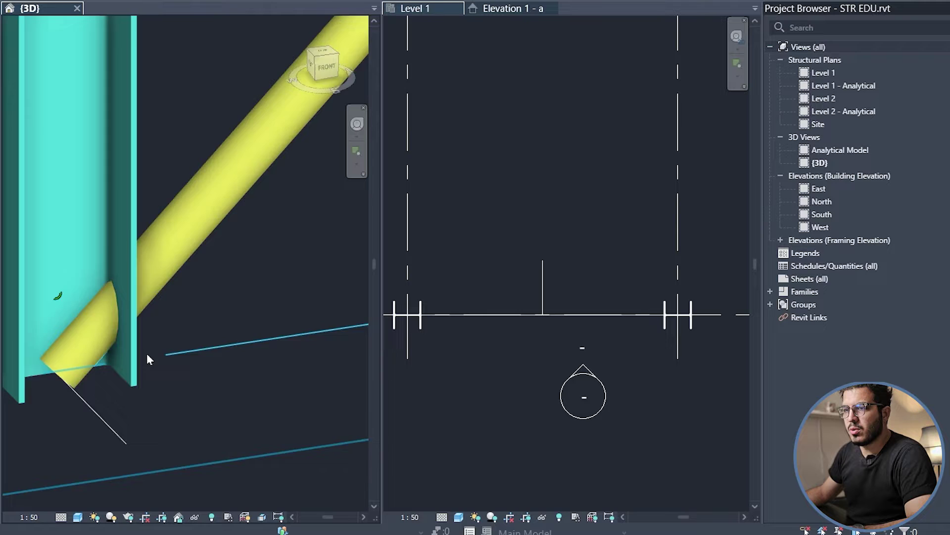
{"action": "scroll", "coordinate": [226, 388], "scroll_direction": "down", "scroll_amount": 5}
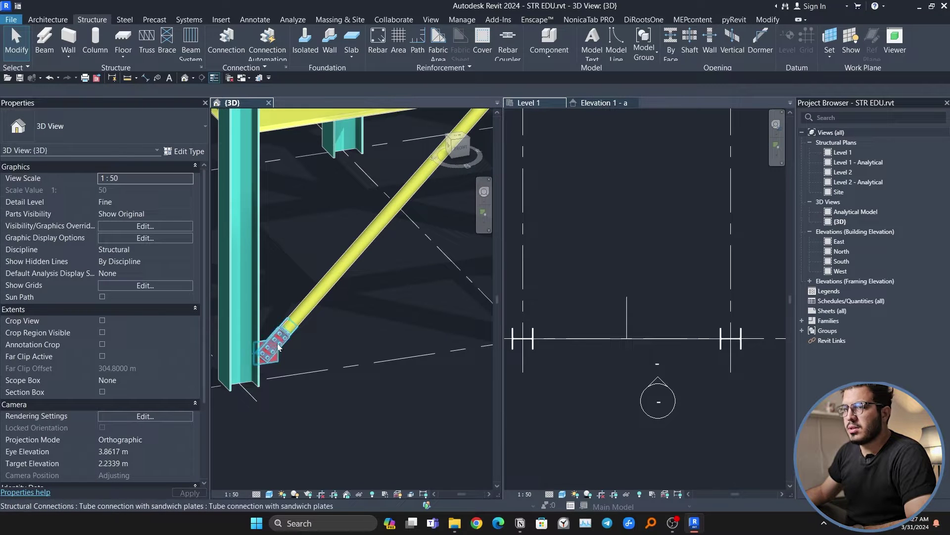
{"action": "scroll", "coordinate": [278, 347], "scroll_direction": "down", "scroll_amount": 5}
{"action": "scroll", "coordinate": [438, 193], "scroll_direction": "up", "scroll_amount": 5}
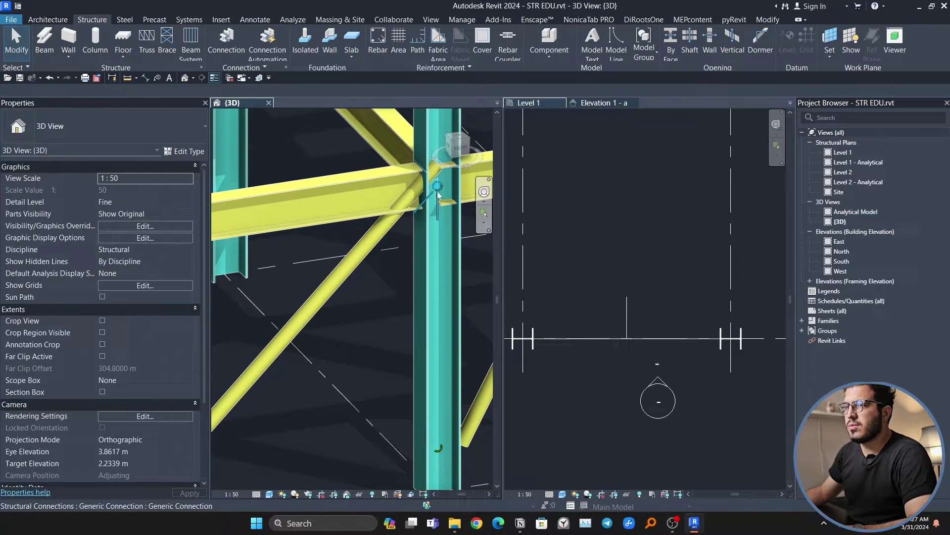
{"action": "left_click", "coordinate": [438, 193]}
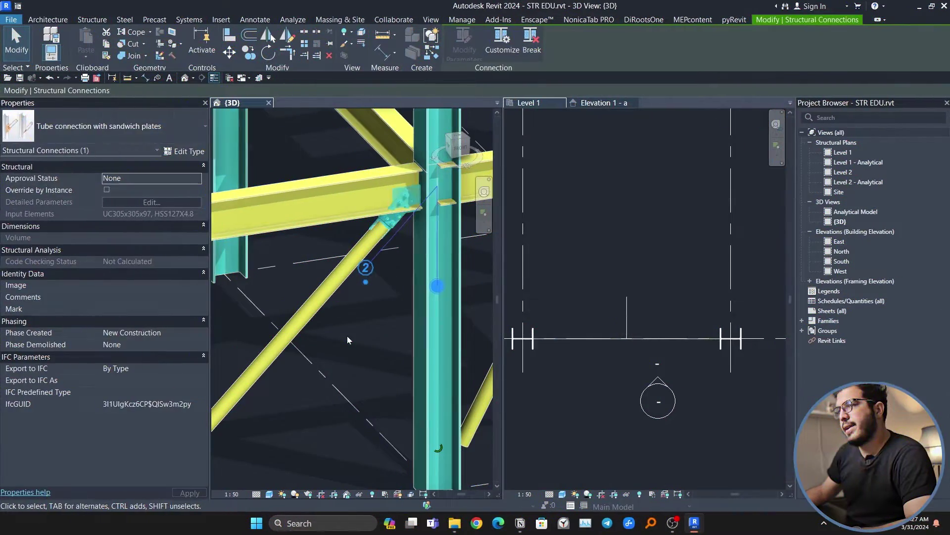
Step: Isolate the single diagonal brace between grids A and B in the 3D view with a selection box
{"action": "left_click", "coordinate": [347, 336]}
{"action": "scroll", "coordinate": [347, 336], "scroll_direction": "down", "scroll_amount": 4}
{"action": "middle_click_drag", "start_coordinate": [347, 357], "coordinate": [348, 322]}
{"action": "scroll", "coordinate": [350, 277], "scroll_direction": "down", "scroll_amount": 5}
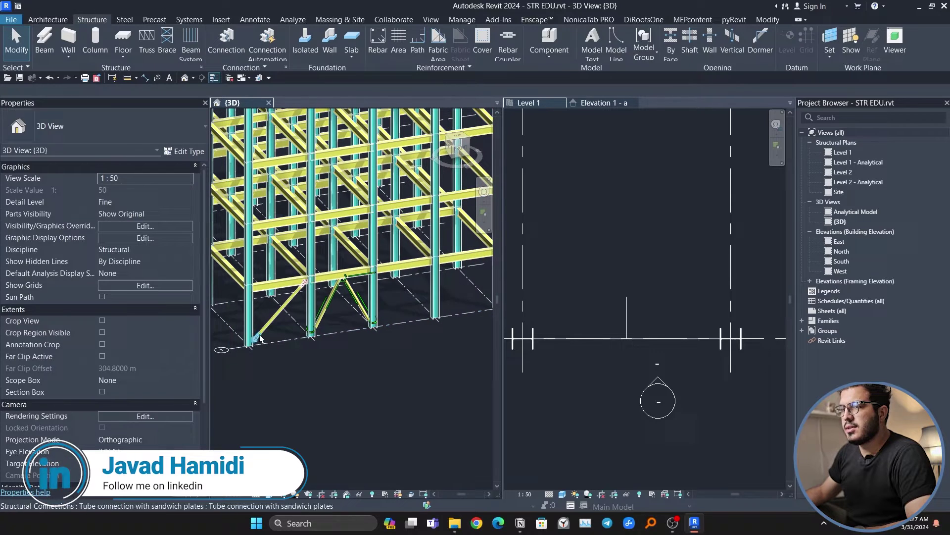
{"action": "left_click", "coordinate": [259, 339]}
{"action": "key", "text": "b"}
{"action": "key", "text": "x"}
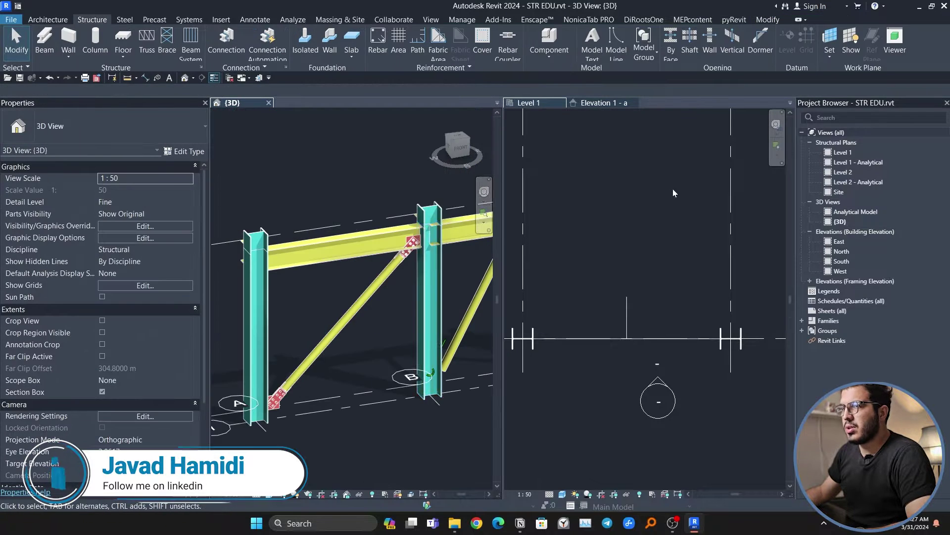
Step: Open the Elevation 1 - a framing elevation and set its detail level to Fine
{"action": "left_click", "coordinate": [613, 102]}
{"action": "scroll", "coordinate": [580, 374], "scroll_direction": "up", "scroll_amount": 3}
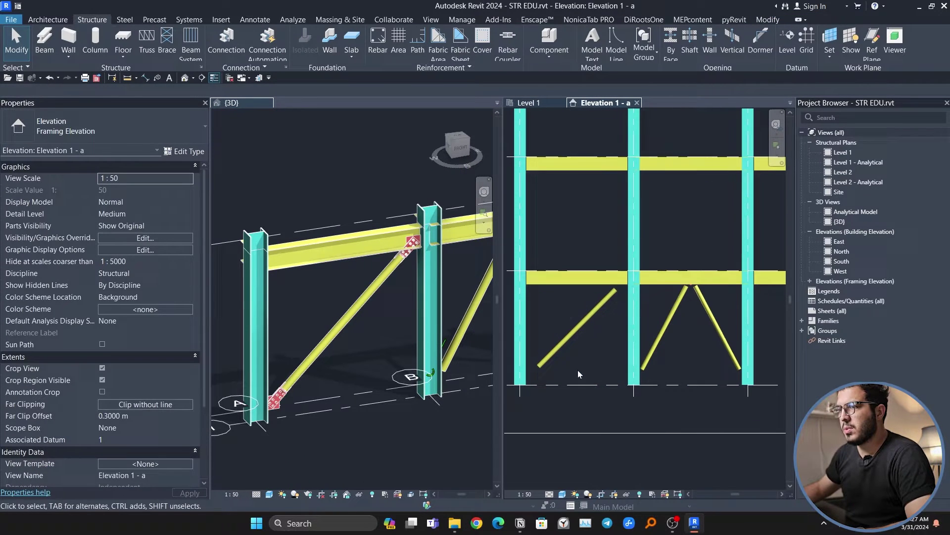
{"action": "left_click", "coordinate": [549, 494]}
{"action": "left_click", "coordinate": [565, 484]}
{"action": "scroll", "coordinate": [567, 322], "scroll_direction": "up", "scroll_amount": 5}
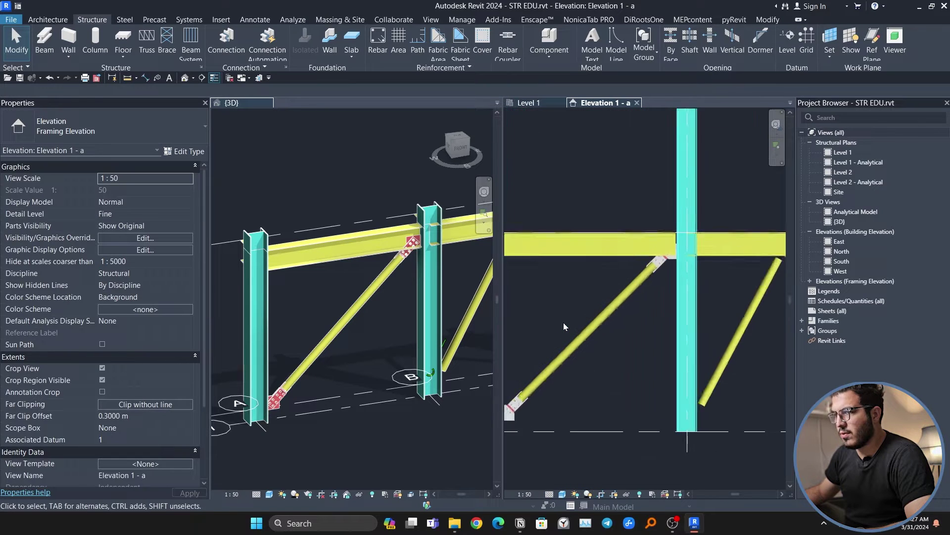
Step: Set the single diagonal brace's end attachment elevation to 2.79 m
{"action": "left_click", "coordinate": [582, 321]}
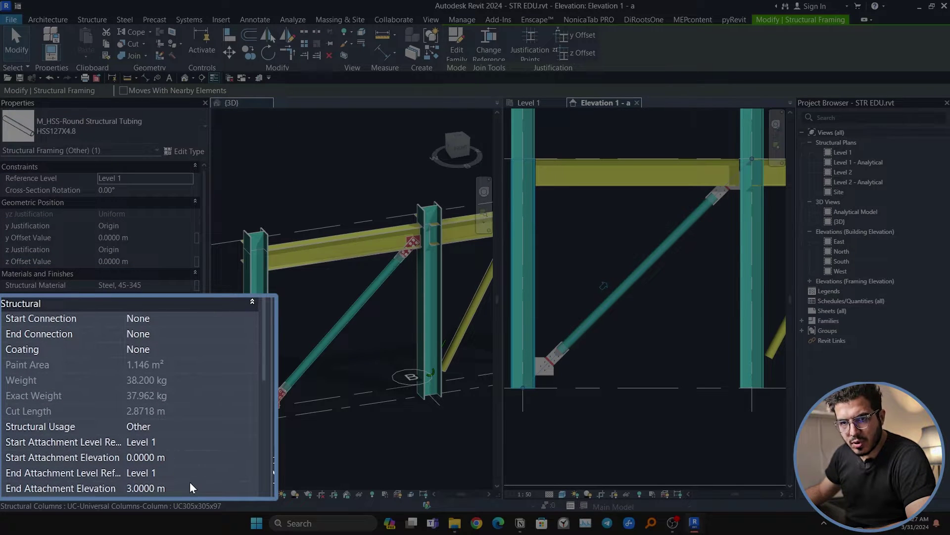
{"action": "scroll", "coordinate": [717, 226], "scroll_direction": "up", "scroll_amount": 3}
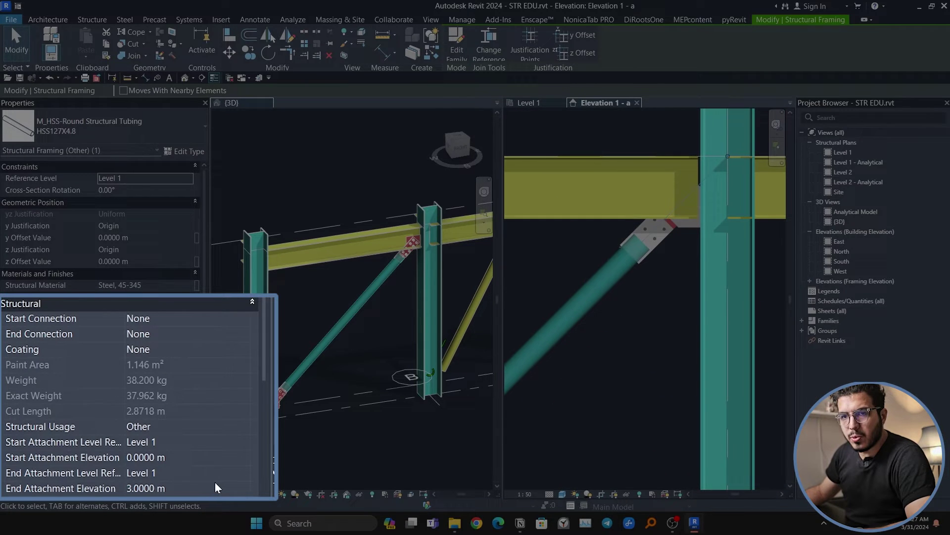
{"action": "left_click", "coordinate": [167, 439]}
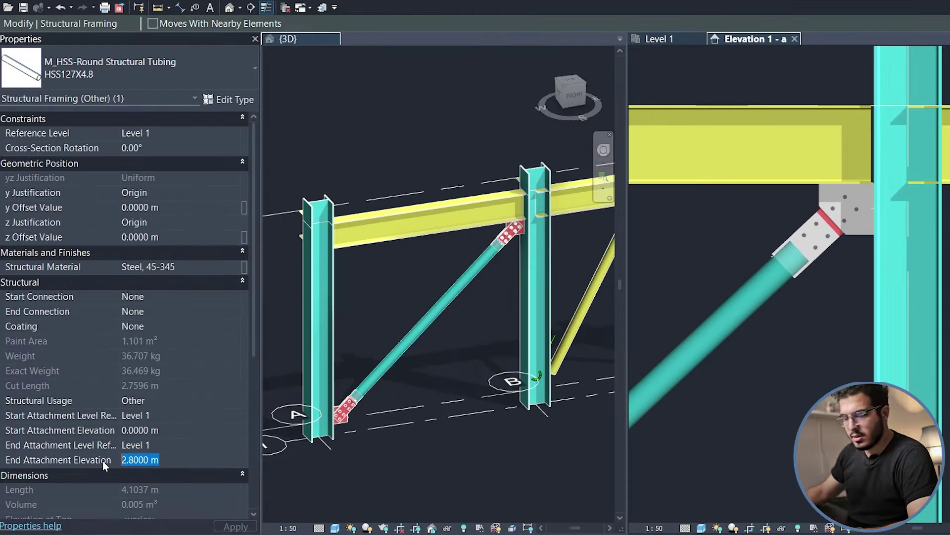
{"action": "type", "text": "2.79"}
{"action": "key", "text": "Return"}
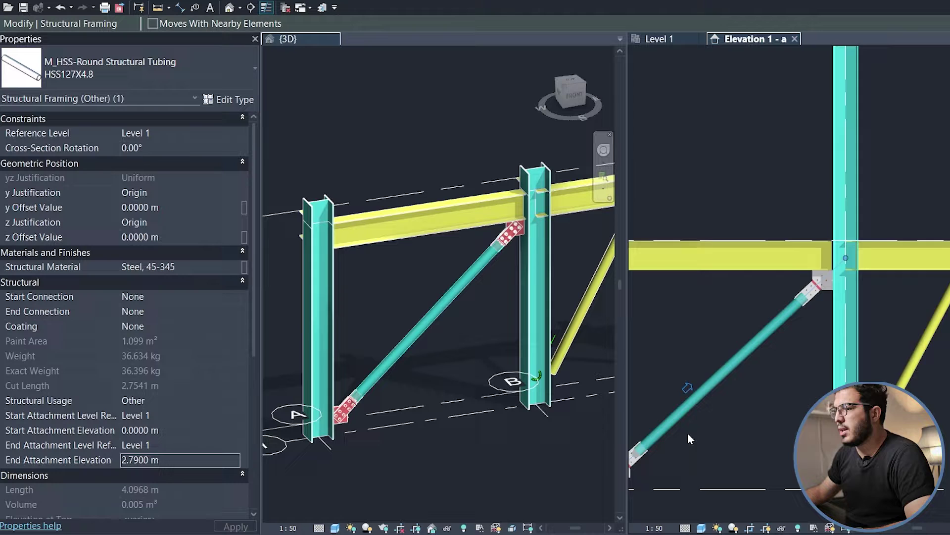
Step: Set the single diagonal brace's start attachment elevation to -0.16 m after trying -0.2 m
{"action": "left_click", "coordinate": [203, 431]}
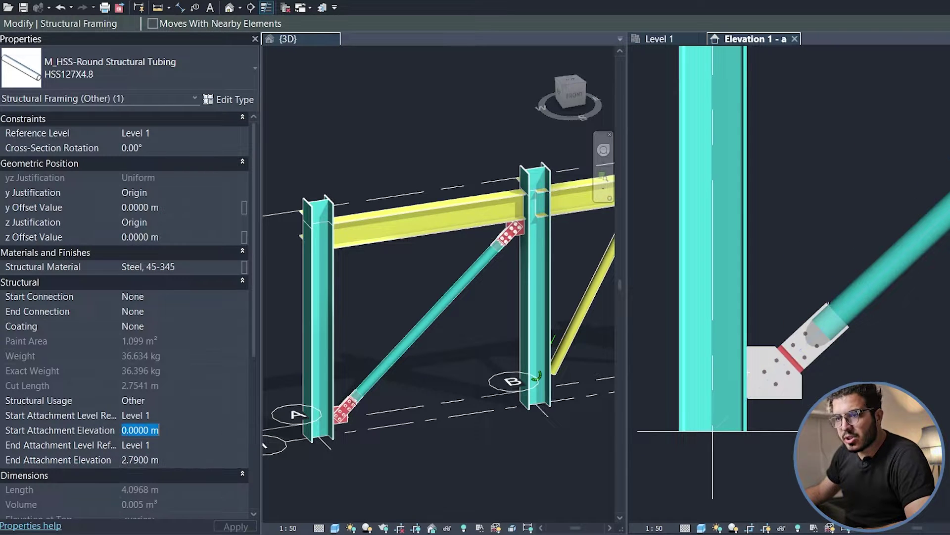
{"action": "type", "text": "-.2"}
{"action": "key", "text": "Return"}
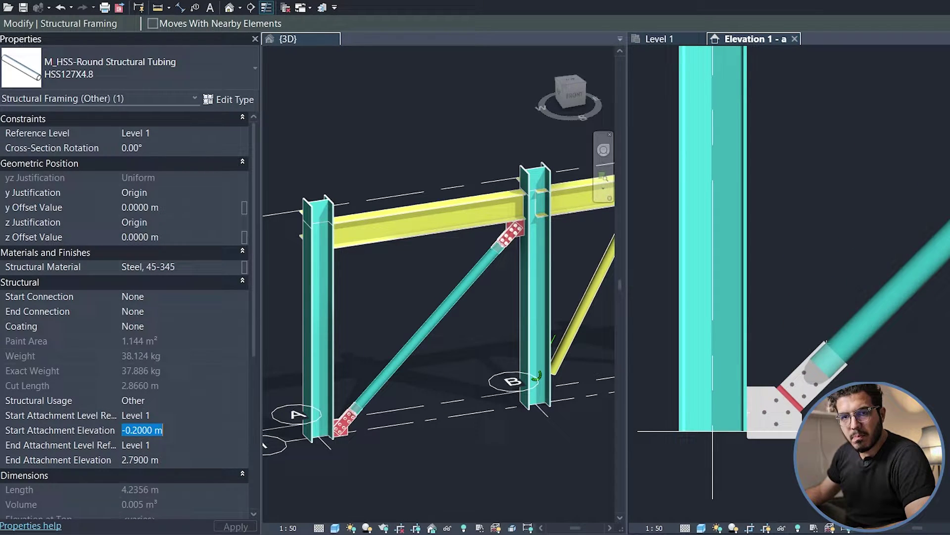
{"action": "type", "text": "-.1"}
{"action": "key", "text": "Return"}
{"action": "scroll", "coordinate": [770, 406], "scroll_direction": "down", "scroll_amount": 3}
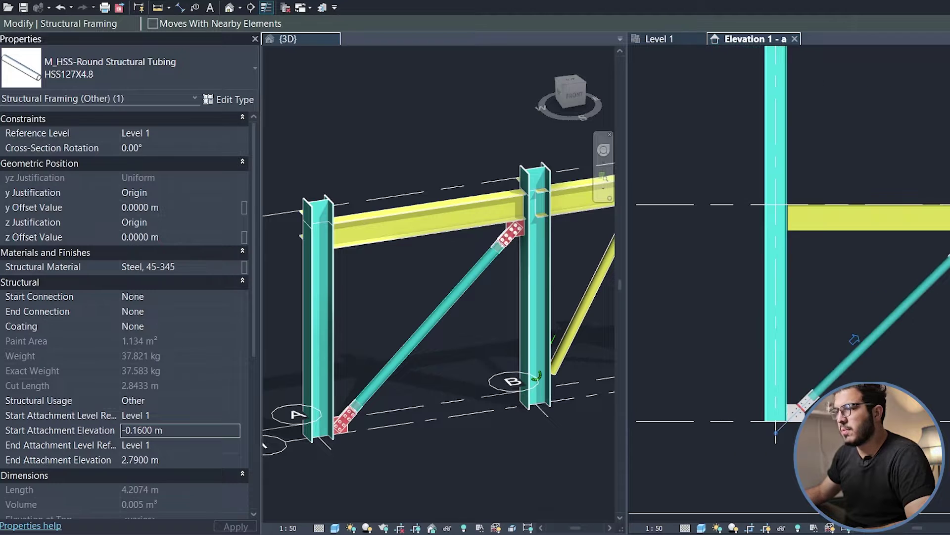
{"action": "left_click", "coordinate": [782, 415]}
Step: Change both generic connections at the feet of the inverted-V braces to Tube connection with sandwich plates
{"action": "scroll", "coordinate": [836, 416], "scroll_direction": "up", "scroll_amount": 3}
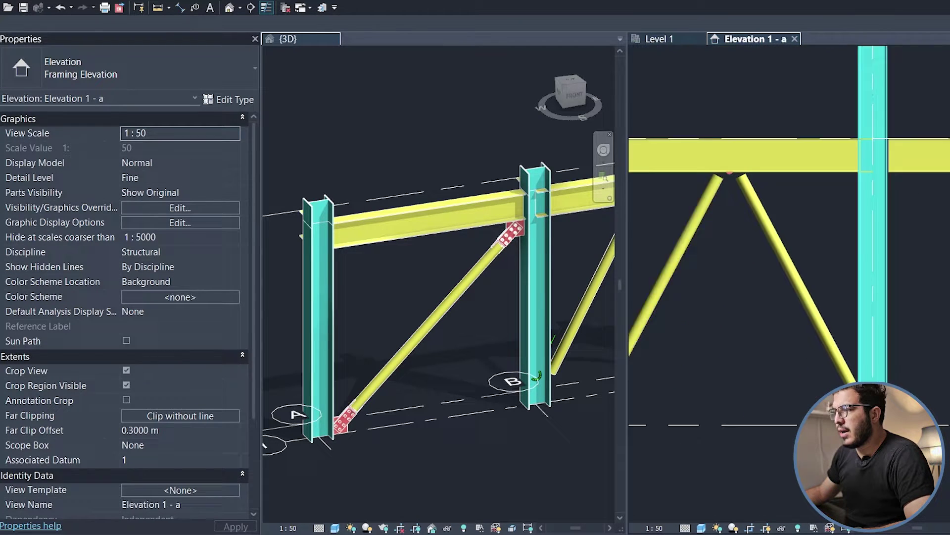
{"action": "scroll", "coordinate": [481, 414], "scroll_direction": "down", "scroll_amount": 2}
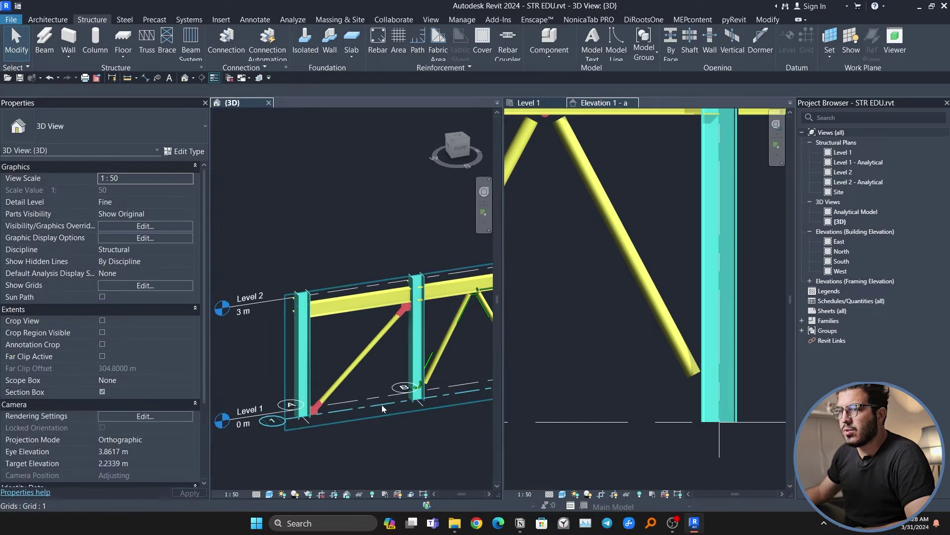
{"action": "scroll", "coordinate": [410, 369], "scroll_direction": "up", "scroll_amount": 3}
{"action": "middle_click_drag", "start_coordinate": [476, 417], "coordinate": [408, 364]}
{"action": "left_click", "coordinate": [277, 391]}
{"action": "left_click", "coordinate": [407, 359], "text": "ctrl"}
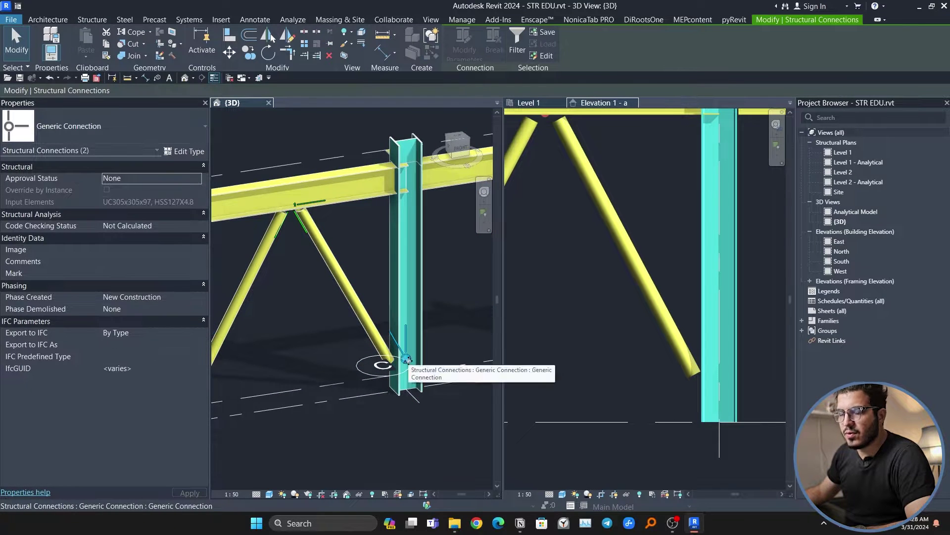
{"action": "left_click", "coordinate": [122, 124]}
{"action": "left_click", "coordinate": [123, 125]}
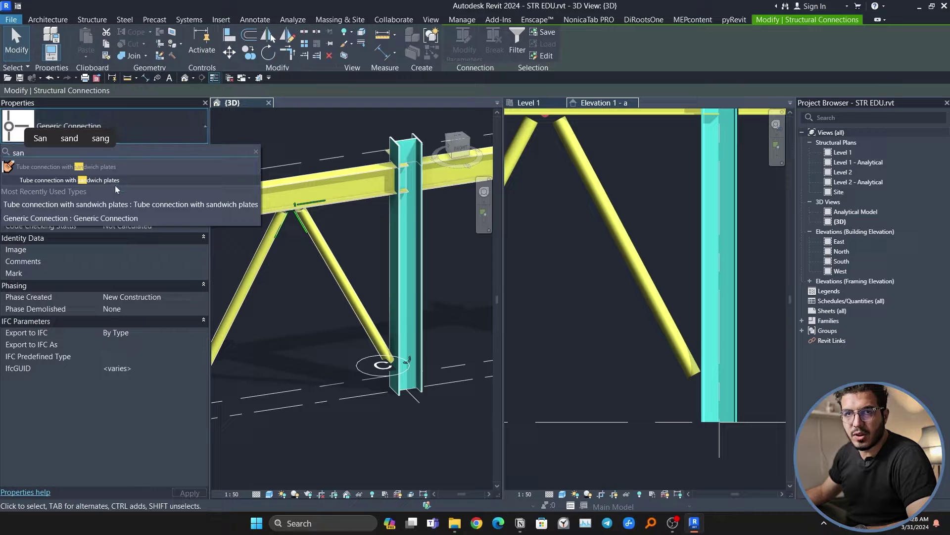
{"action": "left_click", "coordinate": [585, 416]}
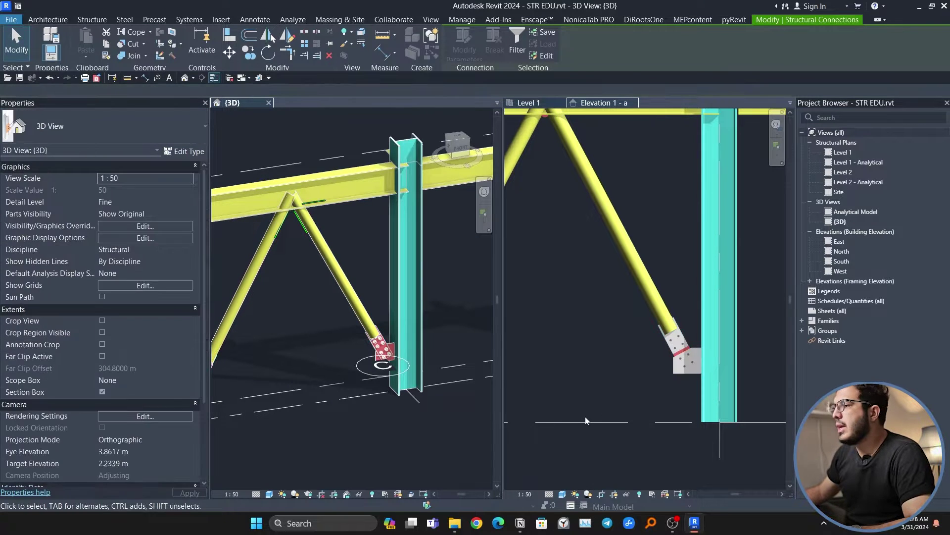
Step: Change the generic connection where the inverted-V braces meet the beam to Tube connection with sandwich plates - 2 diagonals
{"action": "scroll", "coordinate": [587, 416], "scroll_direction": "down", "scroll_amount": 2}
{"action": "middle_click_drag", "start_coordinate": [576, 277], "coordinate": [610, 296]}
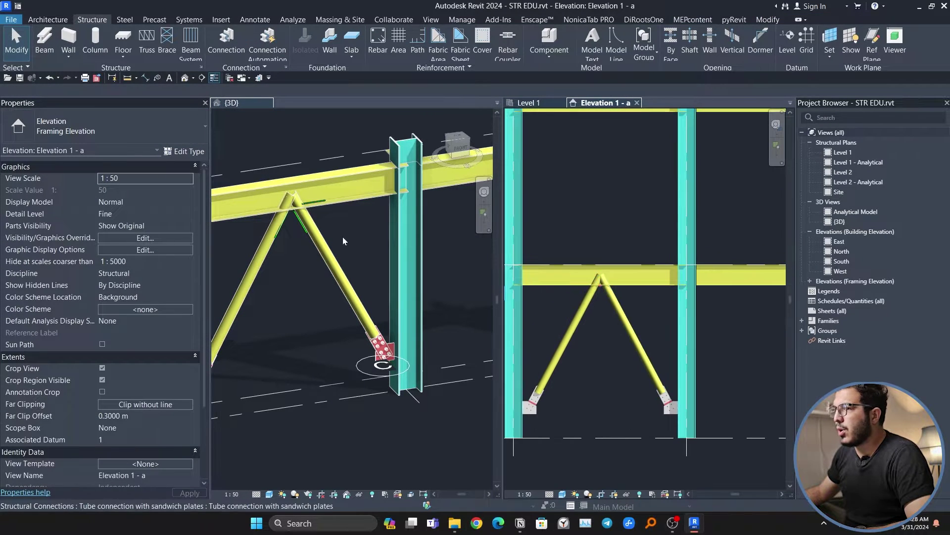
{"action": "left_click", "coordinate": [307, 204]}
{"action": "left_click", "coordinate": [307, 205]}
{"action": "left_click", "coordinate": [130, 120]}
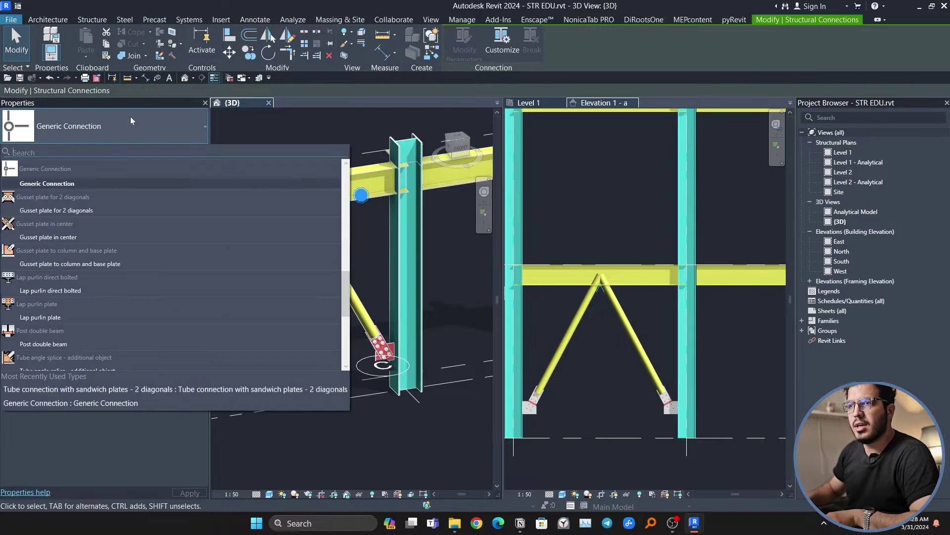
{"action": "type", "text": "san"}
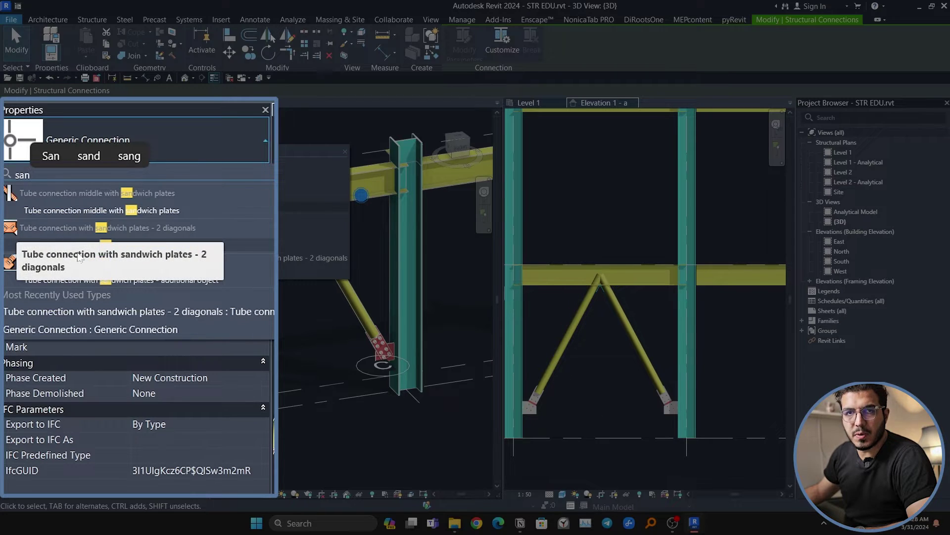
{"action": "left_click", "coordinate": [165, 243]}
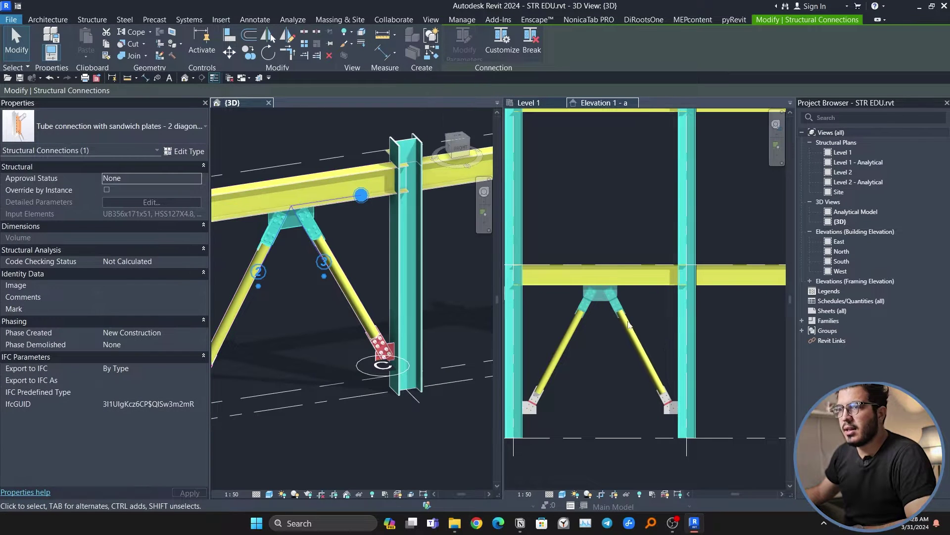
{"action": "key", "text": "Escape"}
{"action": "scroll", "coordinate": [629, 324], "scroll_direction": "up", "scroll_amount": 3}
{"action": "scroll", "coordinate": [294, 292], "scroll_direction": "up", "scroll_amount": 3}
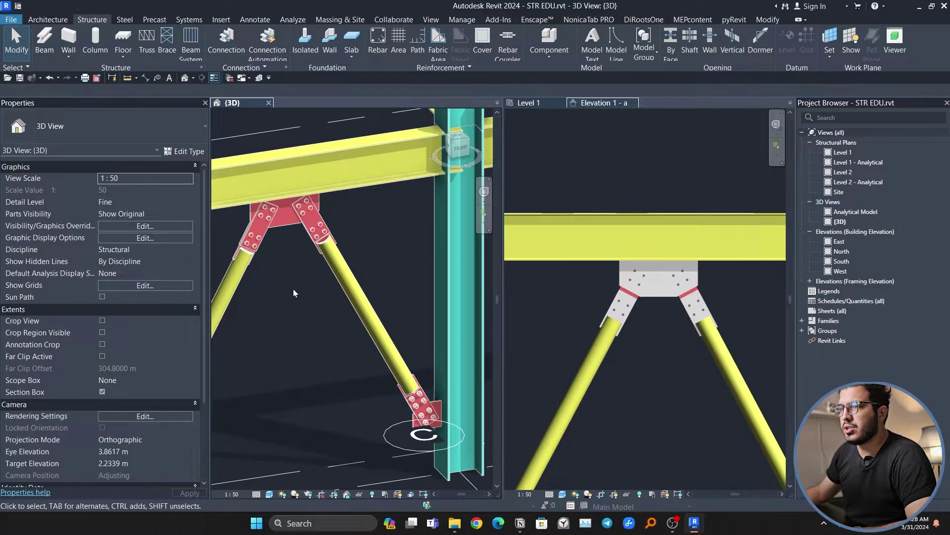
{"action": "middle_click_drag", "start_coordinate": [304, 327], "coordinate": [338, 290]}
{"action": "scroll", "coordinate": [728, 368], "scroll_direction": "down", "scroll_amount": 4}
{"action": "middle_click_drag", "start_coordinate": [702, 397], "coordinate": [660, 312]}
{"action": "scroll", "coordinate": [658, 314], "scroll_direction": "up", "scroll_amount": 2}
{"action": "scroll", "coordinate": [647, 367], "scroll_direction": "up", "scroll_amount": 1}
{"action": "left_click", "coordinate": [572, 340]}
{"action": "middle_click_drag", "start_coordinate": [735, 413], "coordinate": [681, 368]}
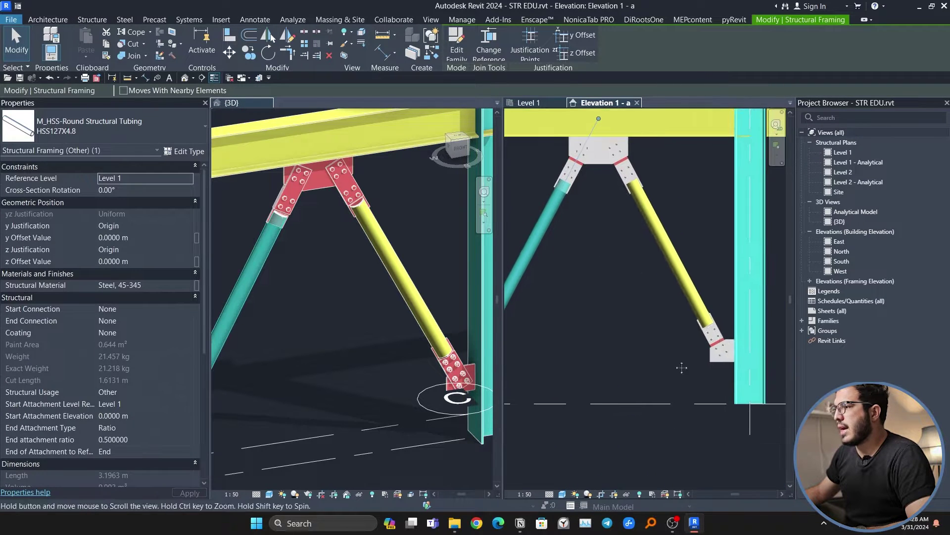
{"action": "left_click", "coordinate": [638, 190], "text": "ctrl"}
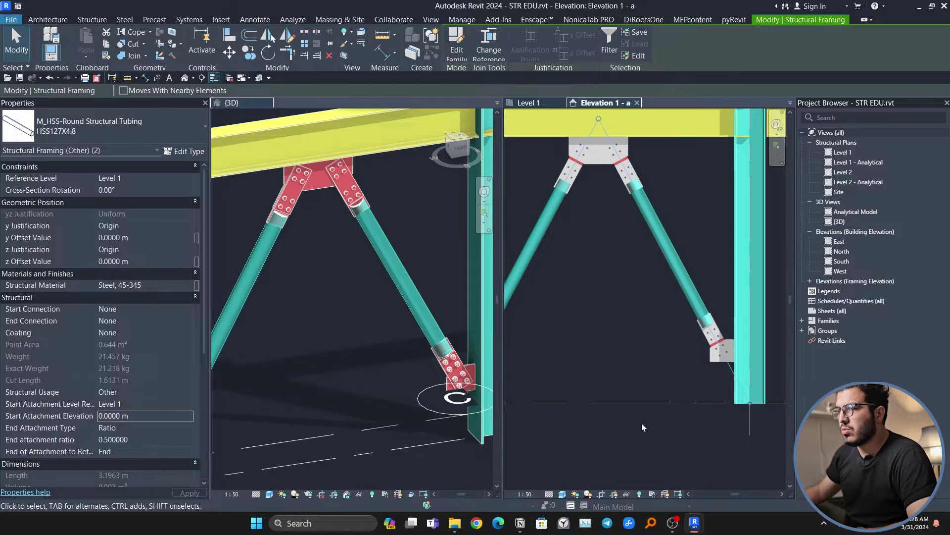
Step: Set the start attachment elevation of the inverted-V brace at the grid B column to -0.5 m
{"action": "scroll", "coordinate": [625, 417], "scroll_direction": "down", "scroll_amount": 2}
{"action": "middle_click_drag", "start_coordinate": [615, 412], "coordinate": [672, 399]}
{"action": "scroll", "coordinate": [580, 389], "scroll_direction": "up", "scroll_amount": 5}
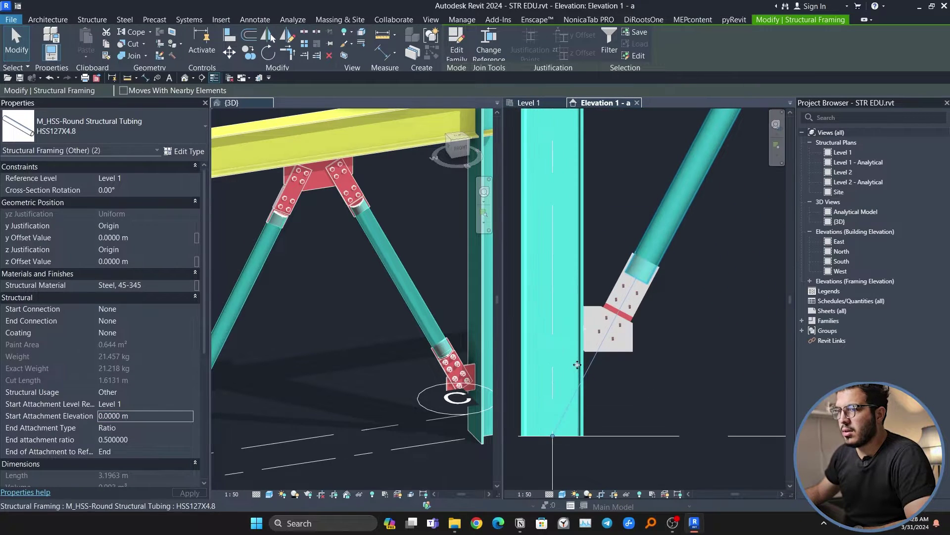
{"action": "left_click", "coordinate": [655, 284]}
{"action": "left_click", "coordinate": [657, 247]}
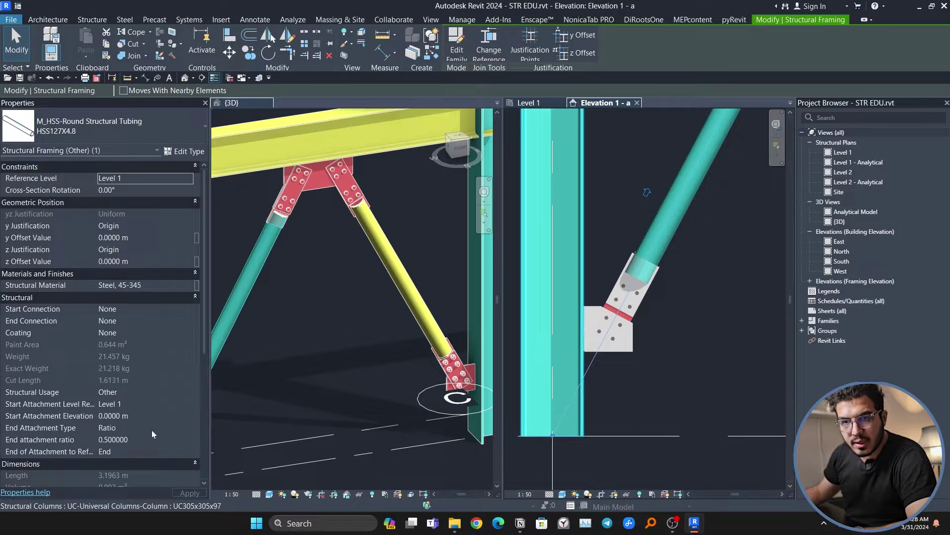
{"action": "left_click", "coordinate": [113, 415]}
{"action": "type", "text": "-"}
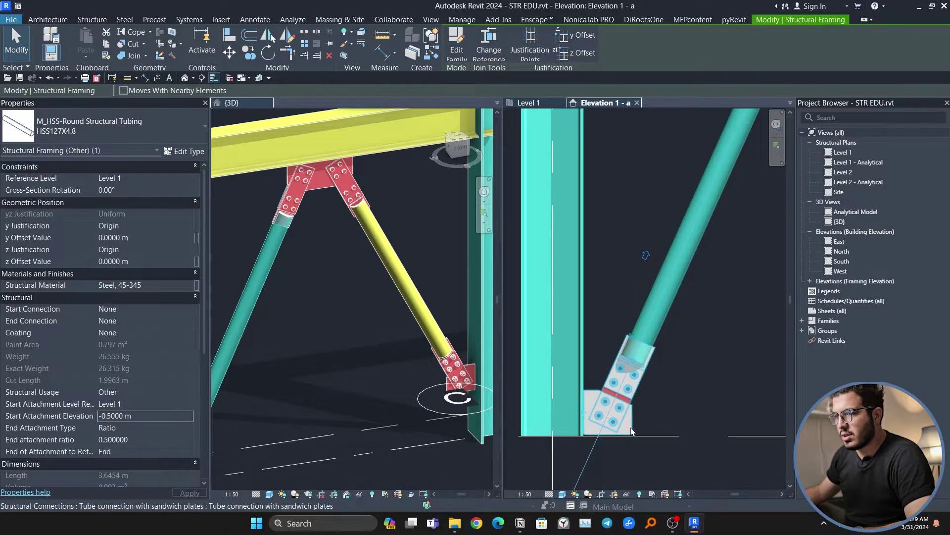
Step: Set the start attachment elevation of the inverted-V brace at the grid C column to -0.5 m
{"action": "scroll", "coordinate": [620, 429], "scroll_direction": "down", "scroll_amount": 3}
{"action": "middle_click_drag", "start_coordinate": [772, 430], "coordinate": [470, 438]}
{"action": "scroll", "coordinate": [553, 390], "scroll_direction": "up", "scroll_amount": 2}
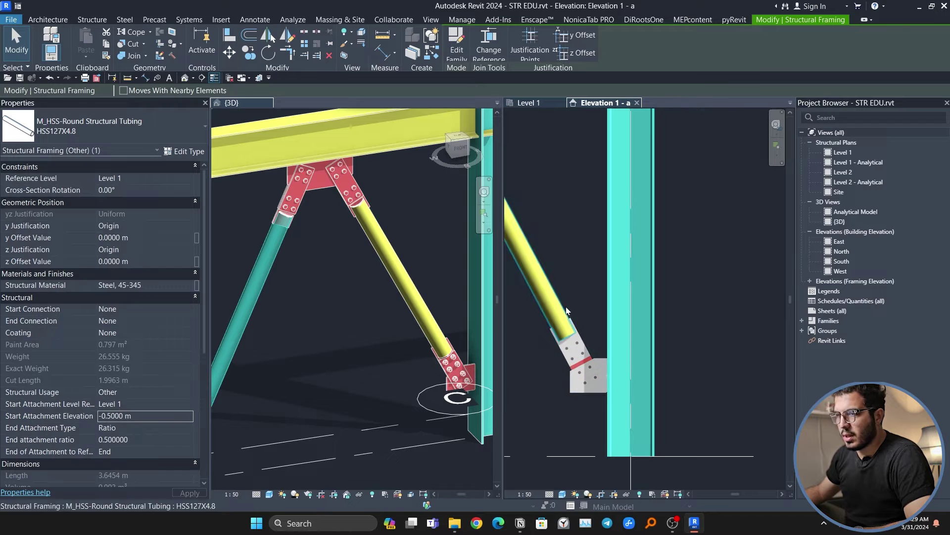
{"action": "left_click", "coordinate": [553, 307]}
{"action": "left_click", "coordinate": [171, 415]}
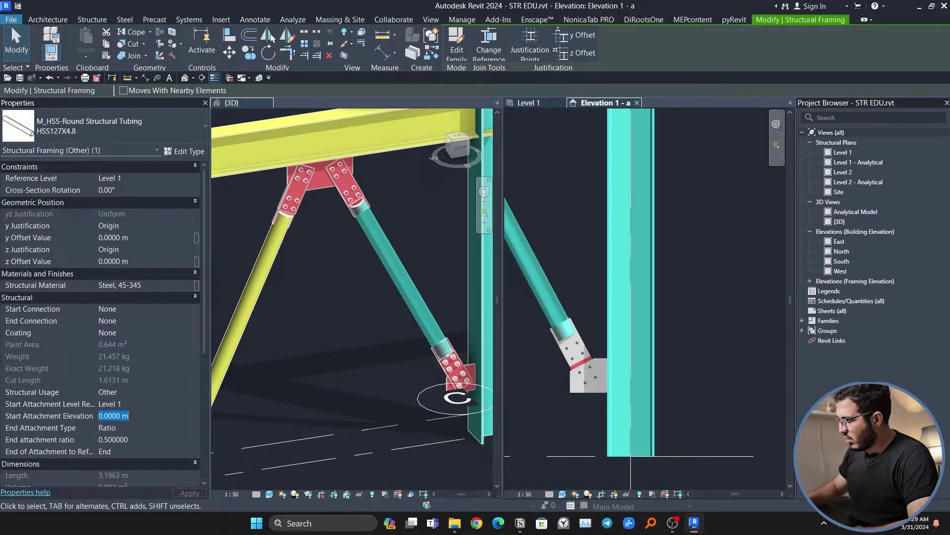
{"action": "type", "text": "-"}
{"action": "scroll", "coordinate": [593, 448], "scroll_direction": "up", "scroll_amount": 2}
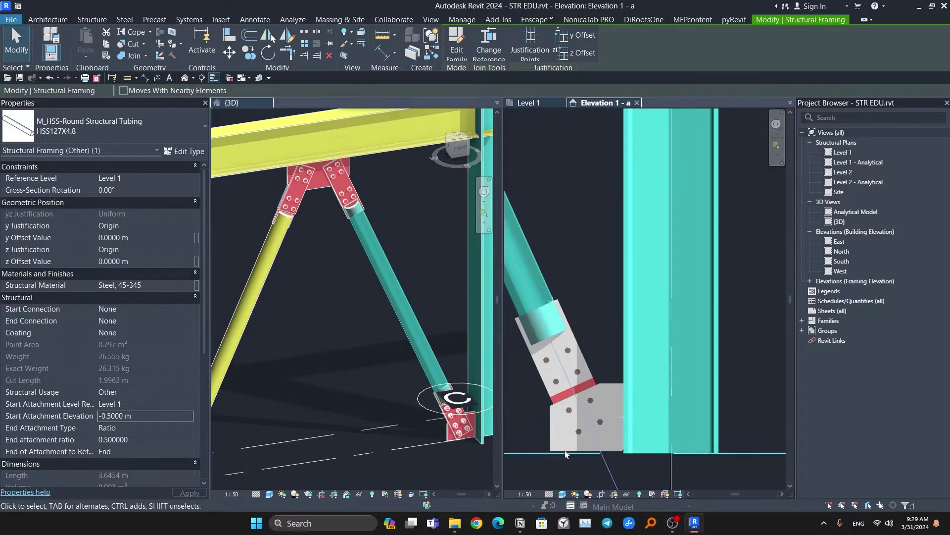
{"action": "scroll", "coordinate": [555, 380], "scroll_direction": "down", "scroll_amount": 5}
{"action": "scroll", "coordinate": [555, 377], "scroll_direction": "down", "scroll_amount": 1}
{"action": "middle_click_drag", "start_coordinate": [554, 377], "coordinate": [652, 386]}
{"action": "left_click", "coordinate": [625, 381]}
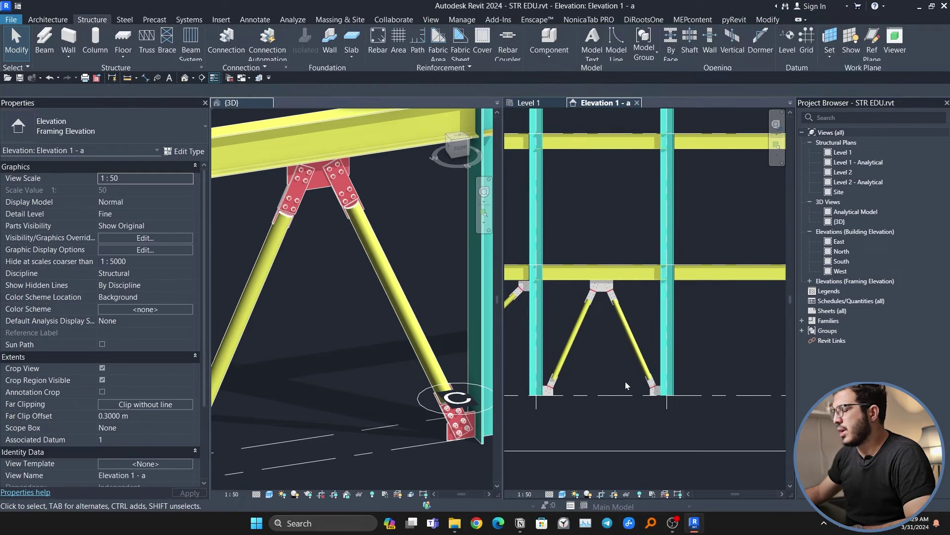
Step: Examine the sandwich-plate connections on the single diagonal and inverted-V braces in the 3D view
{"action": "scroll", "coordinate": [410, 346], "scroll_direction": "down", "scroll_amount": 2}
{"action": "scroll", "coordinate": [411, 344], "scroll_direction": "down", "scroll_amount": 3}
{"action": "left_click", "coordinate": [409, 346]}
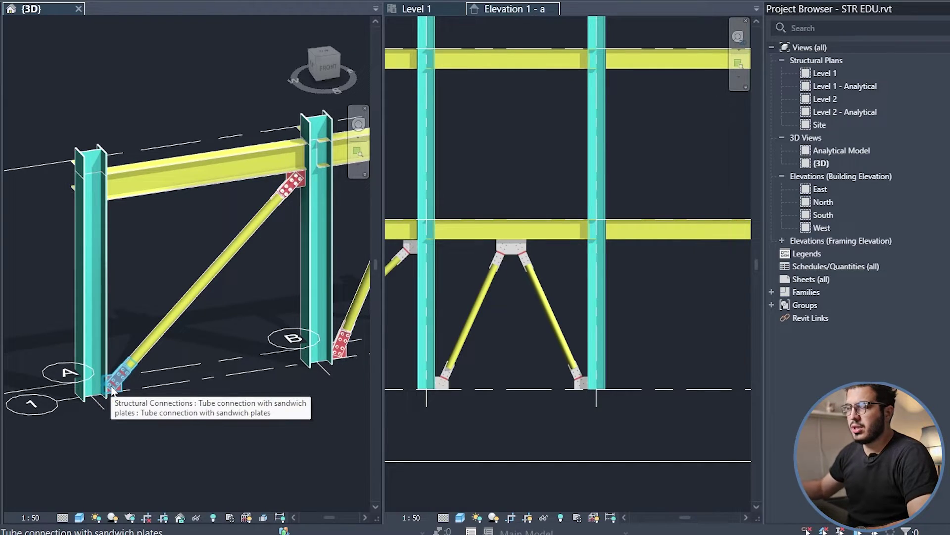
{"action": "scroll", "coordinate": [156, 349], "scroll_direction": "up", "scroll_amount": 4}
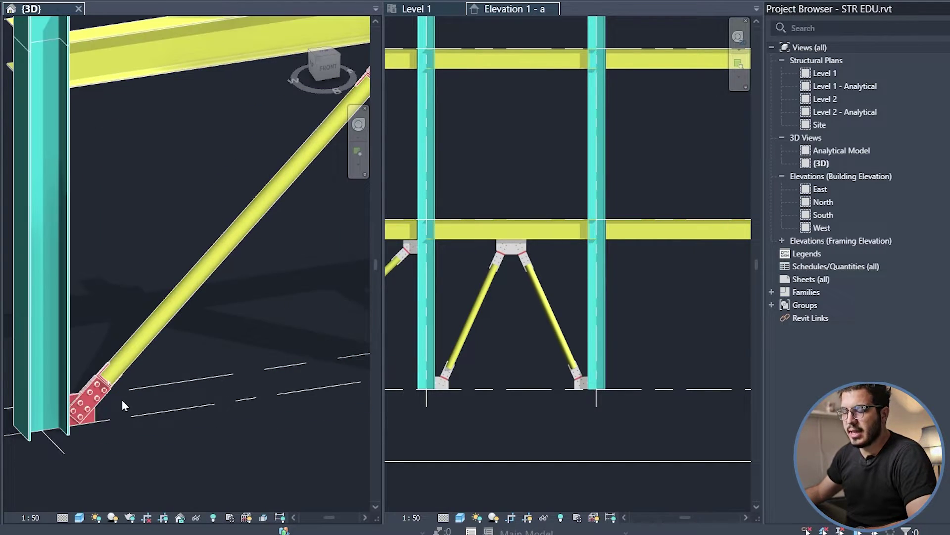
{"action": "scroll", "coordinate": [109, 399], "scroll_direction": "down", "scroll_amount": 4}
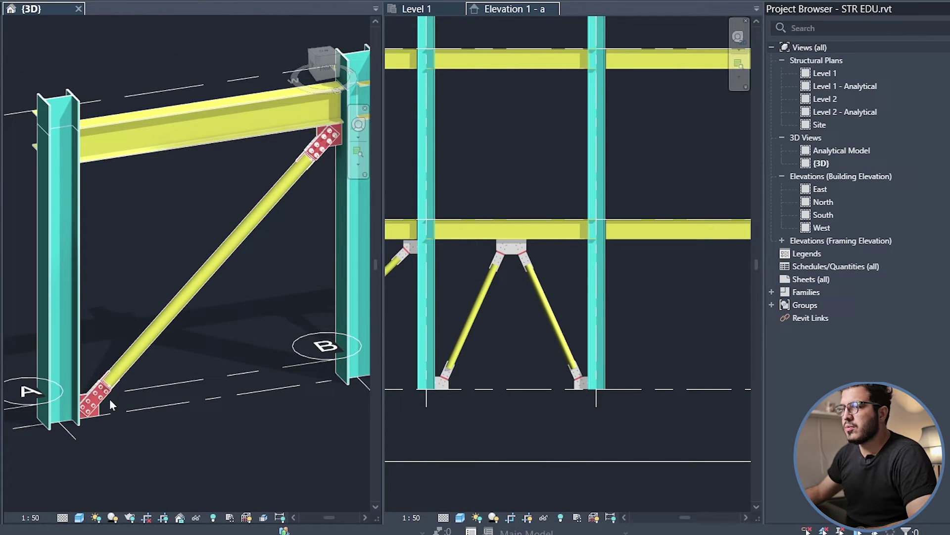
{"action": "scroll", "coordinate": [105, 401], "scroll_direction": "down", "scroll_amount": 3}
{"action": "scroll", "coordinate": [281, 388], "scroll_direction": "down", "scroll_amount": 1}
{"action": "middle_click_drag", "start_coordinate": [281, 388], "coordinate": [177, 401]}
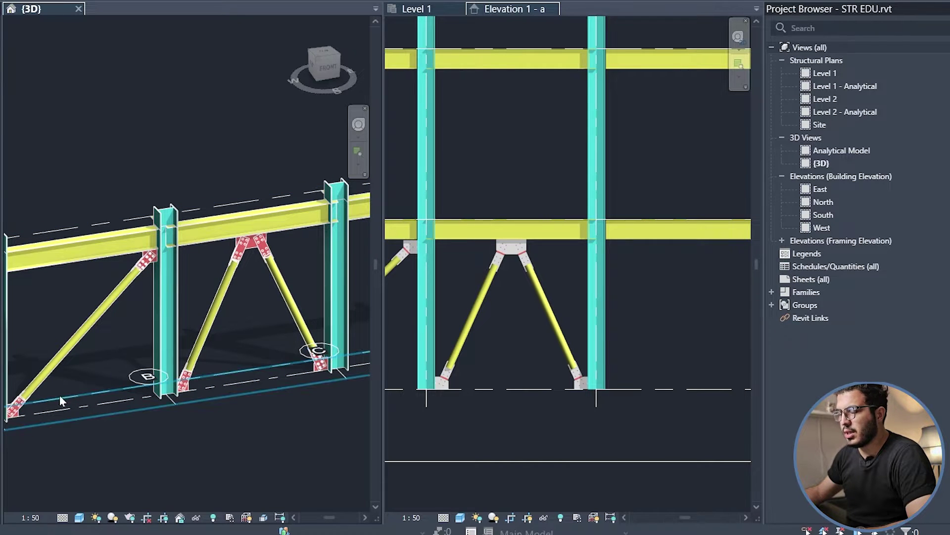
{"action": "scroll", "coordinate": [173, 389], "scroll_direction": "up", "scroll_amount": 5}
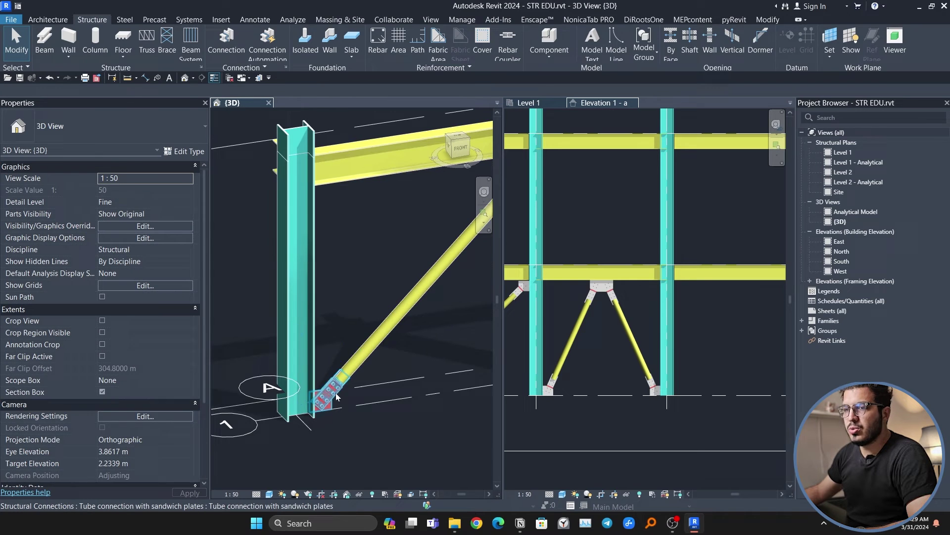
Step: Enable Override by Instance for the sandwich-plate connection at the base of the grid A column and open its parameters
{"action": "left_click", "coordinate": [336, 393]}
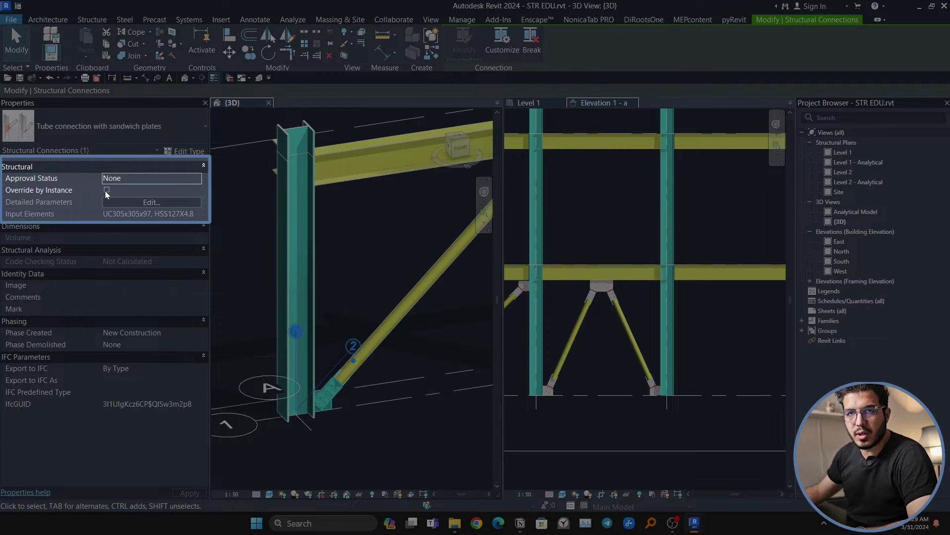
{"action": "left_click", "coordinate": [106, 190]}
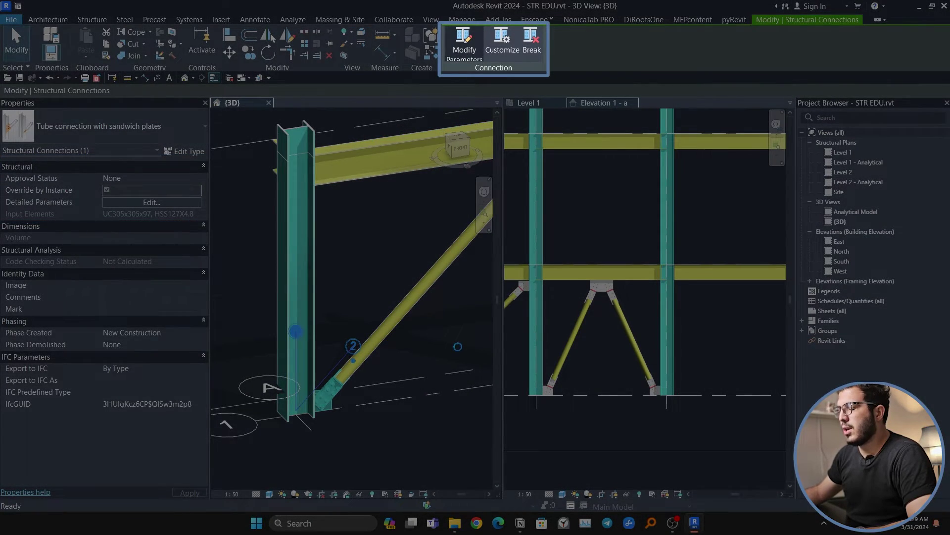
{"action": "left_click", "coordinate": [464, 44]}
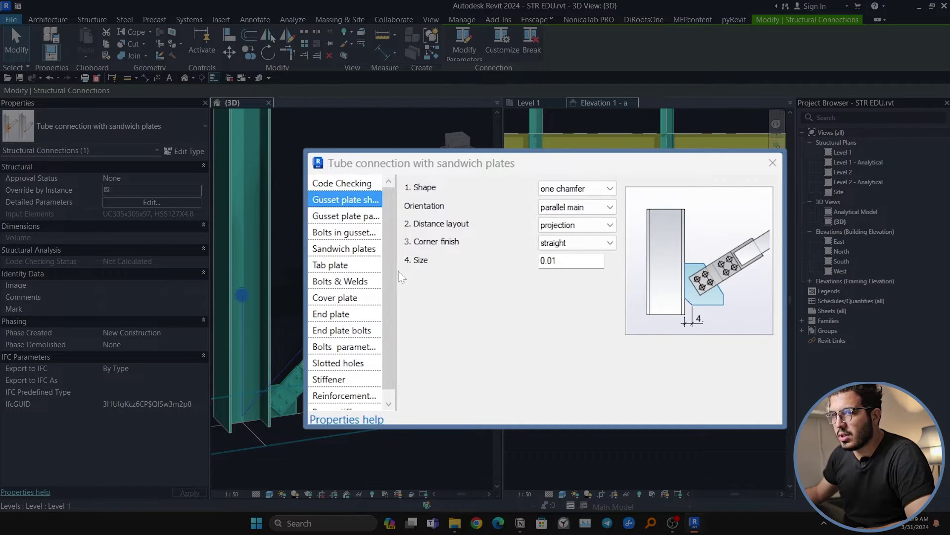
Step: Examine the connection's gusset plate, bolt, tab plate, sandwich plate and end plate parameters, closing them without changes
{"action": "left_click", "coordinate": [355, 216]}
{"action": "left_click", "coordinate": [356, 232]}
{"action": "left_click", "coordinate": [341, 265]}
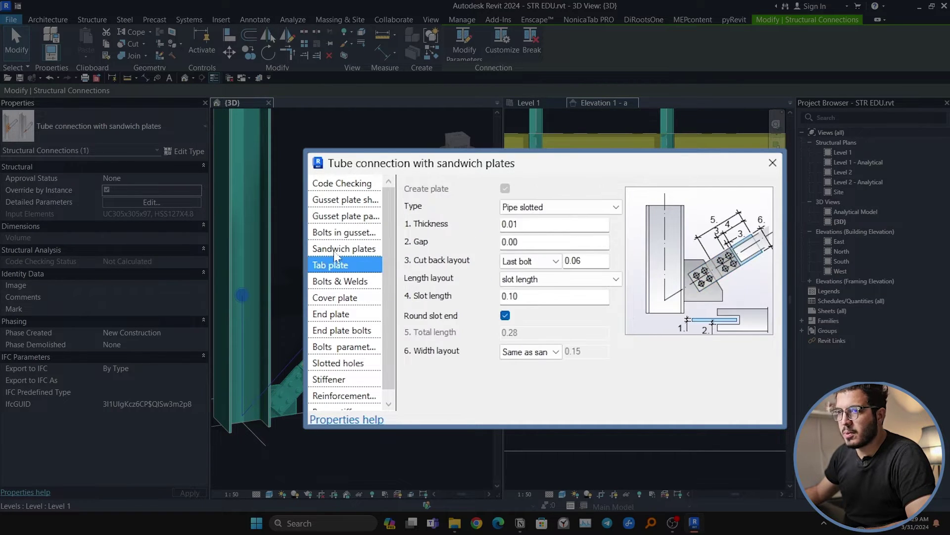
{"action": "left_click", "coordinate": [338, 249]}
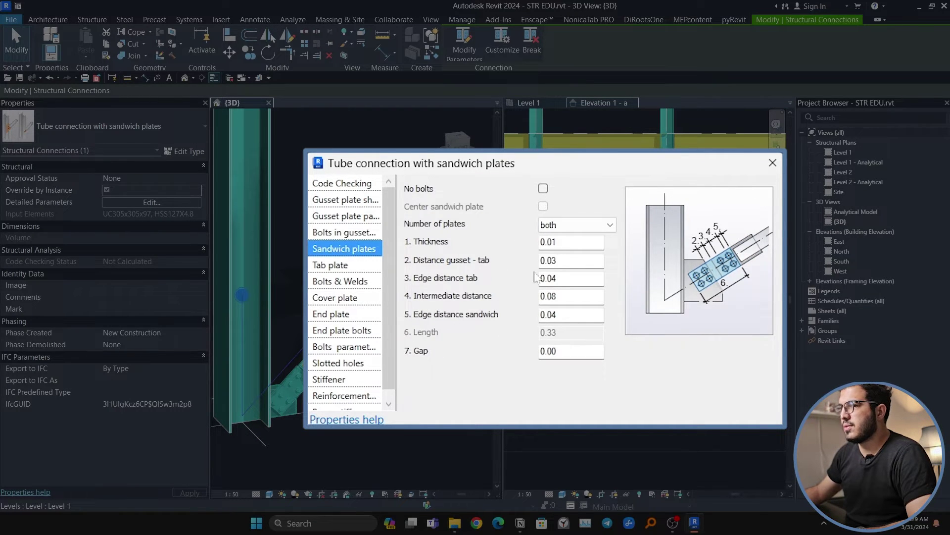
{"action": "left_click", "coordinate": [338, 318]}
{"action": "left_click", "coordinate": [347, 352]}
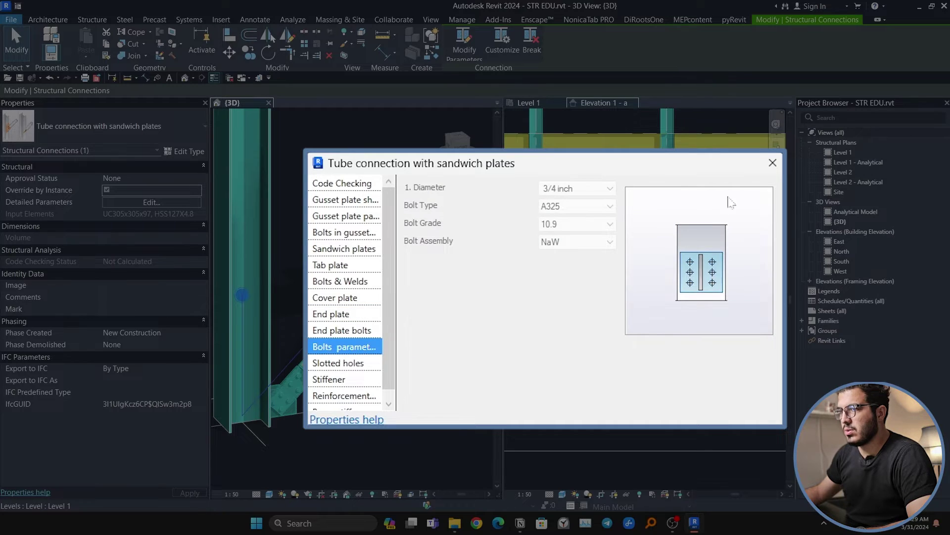
{"action": "left_click", "coordinate": [773, 164]}
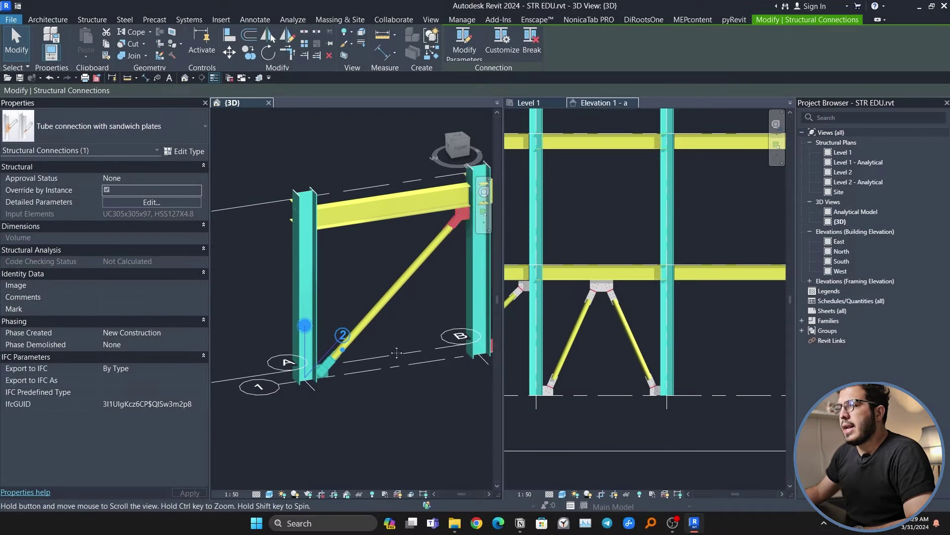
Step: Disable Override by Instance for the sandwich-plate connection at the base of the grid A column
{"action": "left_click", "coordinate": [109, 192]}
{"action": "scroll", "coordinate": [261, 267], "scroll_direction": "down", "scroll_amount": 3}
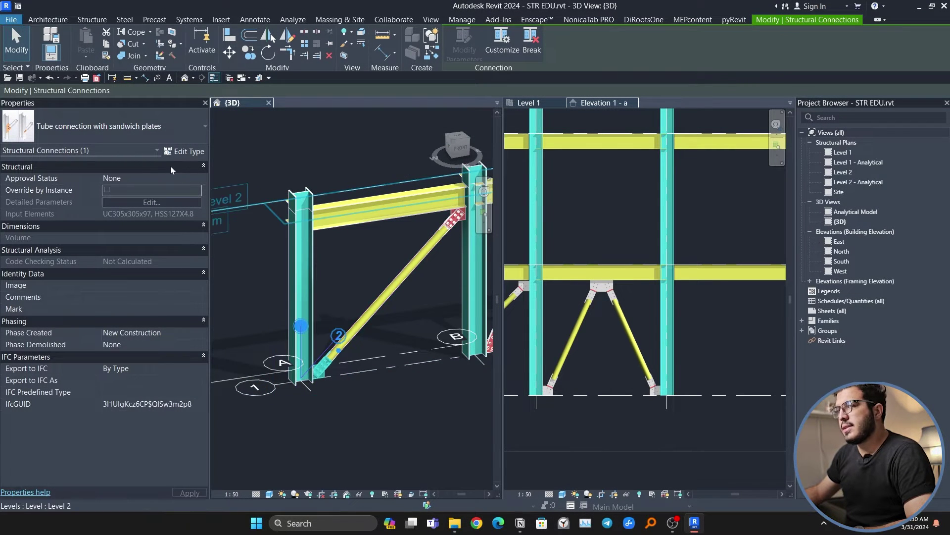
{"action": "scroll", "coordinate": [261, 267], "scroll_direction": "down", "scroll_amount": 2}
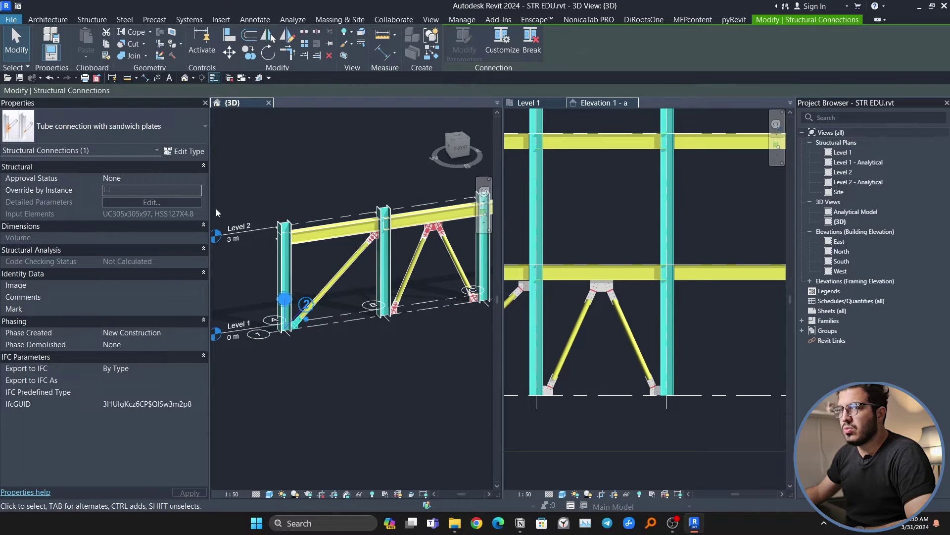
Step: Examine the type-level parameters of the Tube connection with sandwich plates type and close them unchanged
{"action": "left_click", "coordinate": [184, 151]}
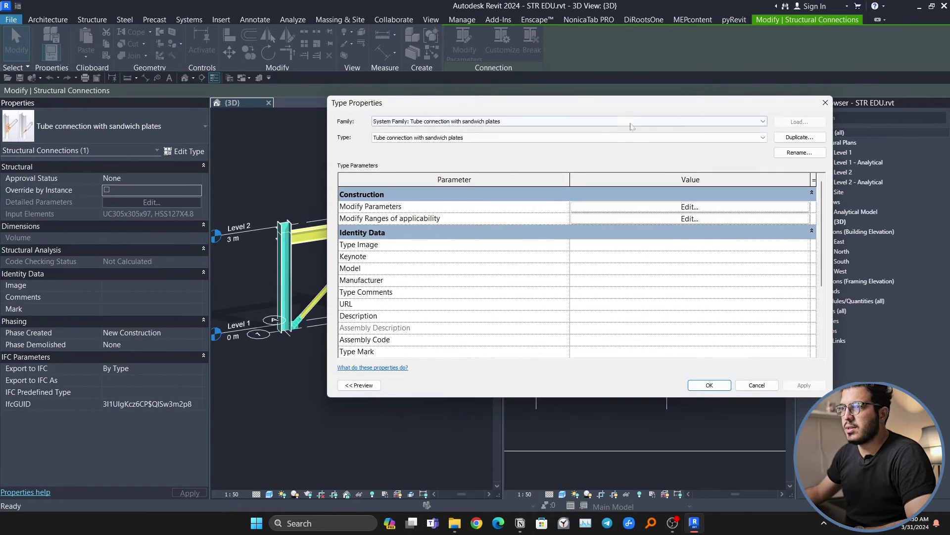
{"action": "left_click_drag", "start_coordinate": [622, 110], "coordinate": [467, 131]}
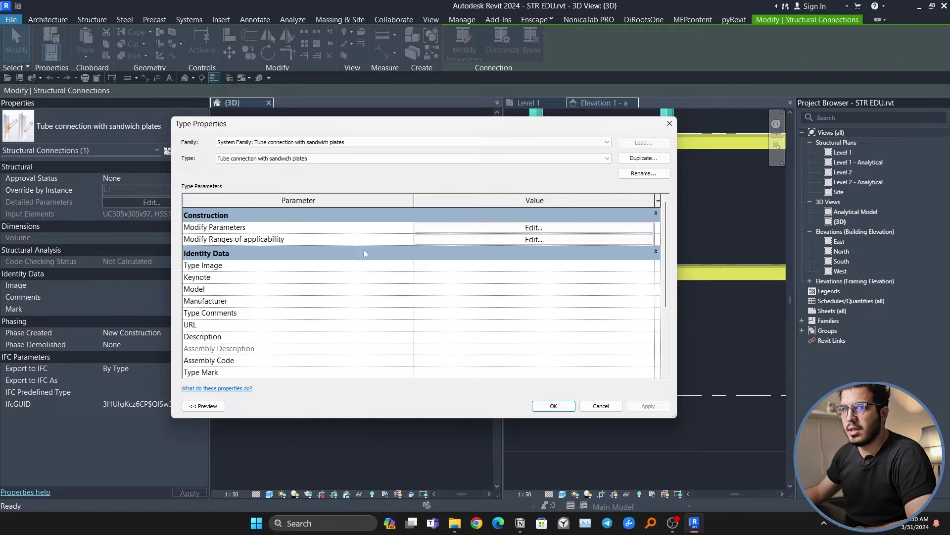
{"action": "left_click", "coordinate": [533, 227]}
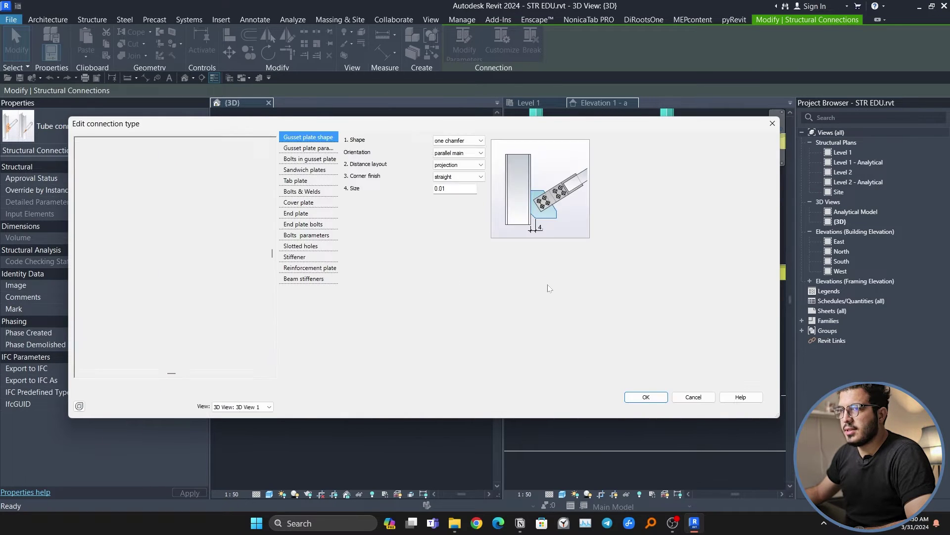
{"action": "left_click", "coordinate": [773, 125]}
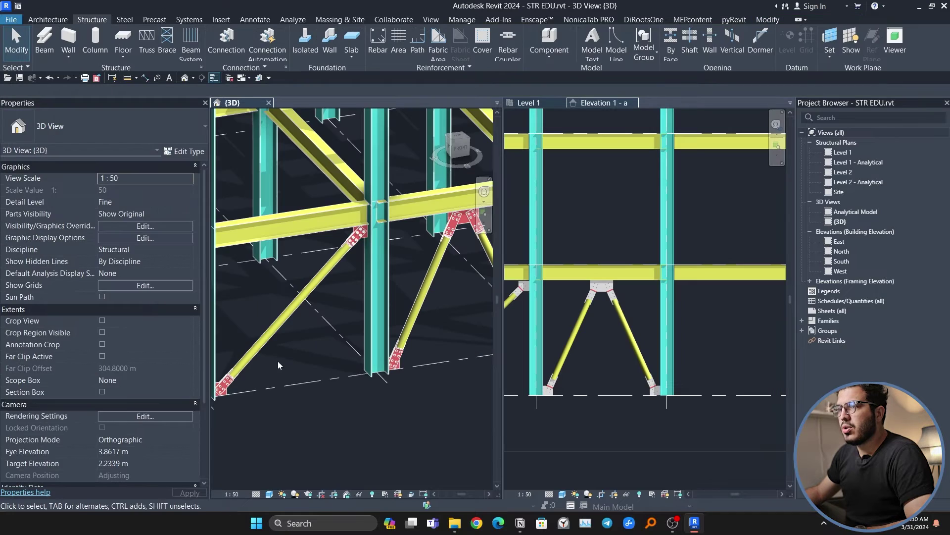
Step: Copy the ground-storey single diagonal, both inverted-V braces and all their sandwich-plate connections on grid 1 to the clipboard
{"action": "scroll", "coordinate": [274, 363], "scroll_direction": "up", "scroll_amount": 5}
{"action": "left_click", "coordinate": [259, 377]}
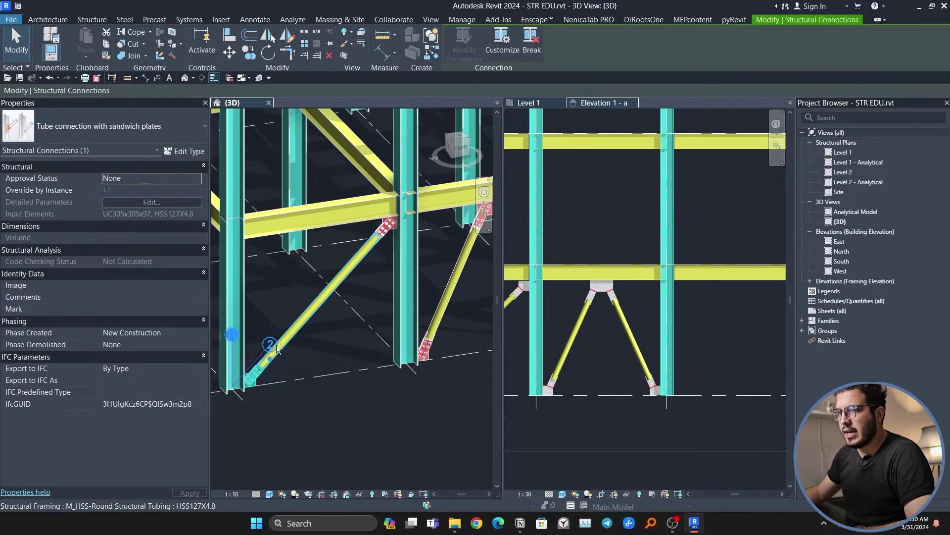
{"action": "left_click", "coordinate": [294, 336], "text": "ctrl"}
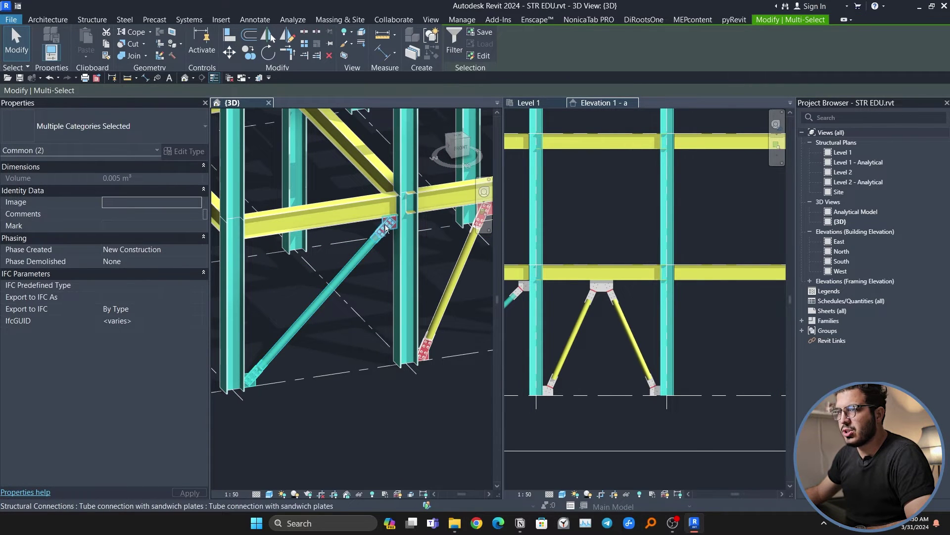
{"action": "left_click", "coordinate": [384, 227], "text": "ctrl"}
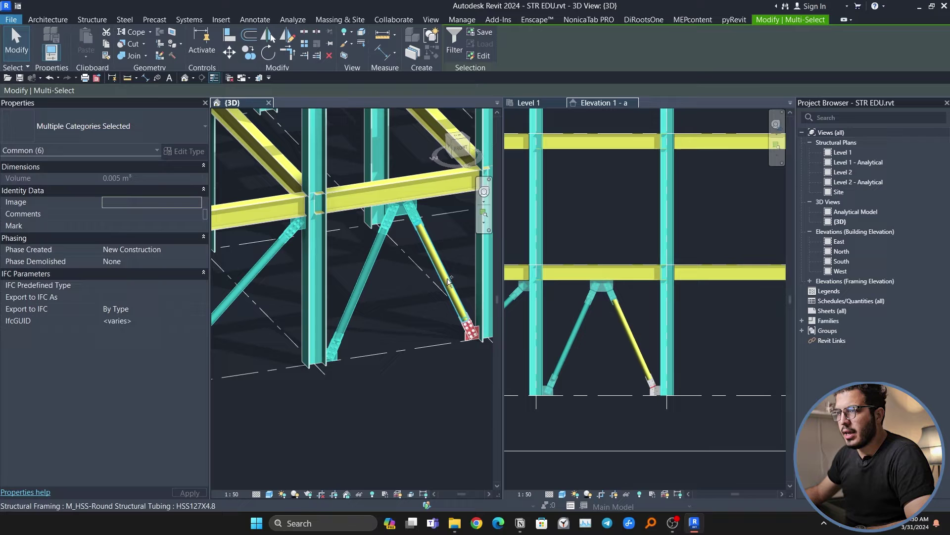
{"action": "left_click", "coordinate": [450, 284], "text": "ctrl"}
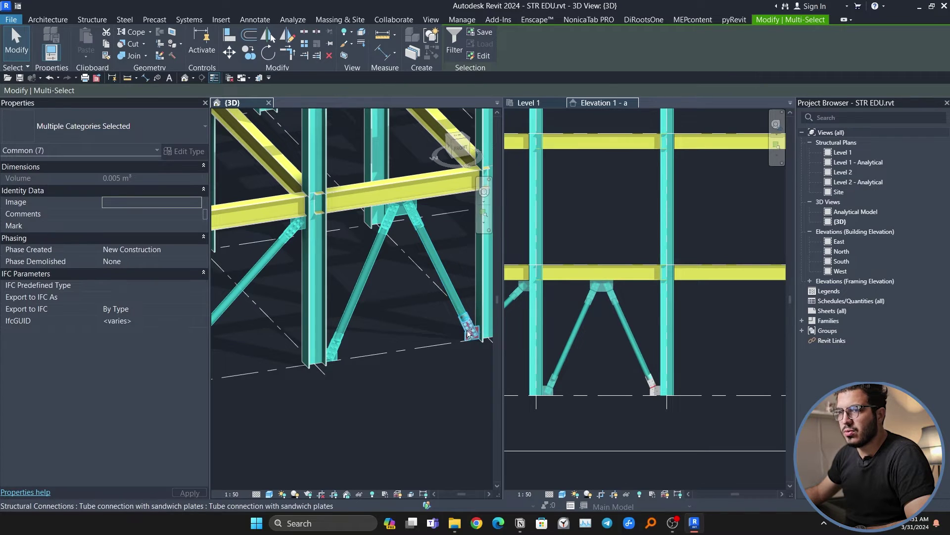
{"action": "left_click", "coordinate": [466, 330], "text": "ctrl"}
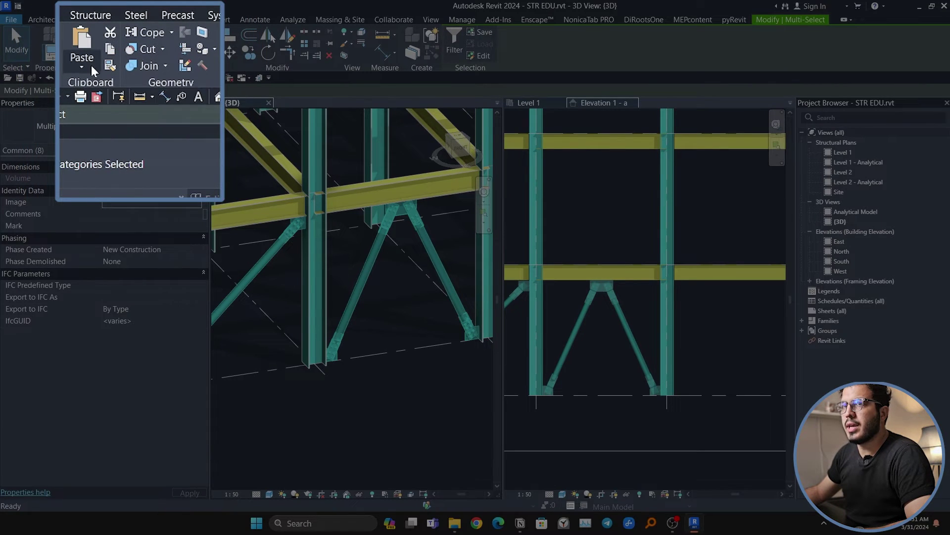
Step: Paste the copied braces and connections aligned to Level 3, Level 4 and Level 5
{"action": "left_click", "coordinate": [85, 57]}
{"action": "left_click", "coordinate": [158, 122]}
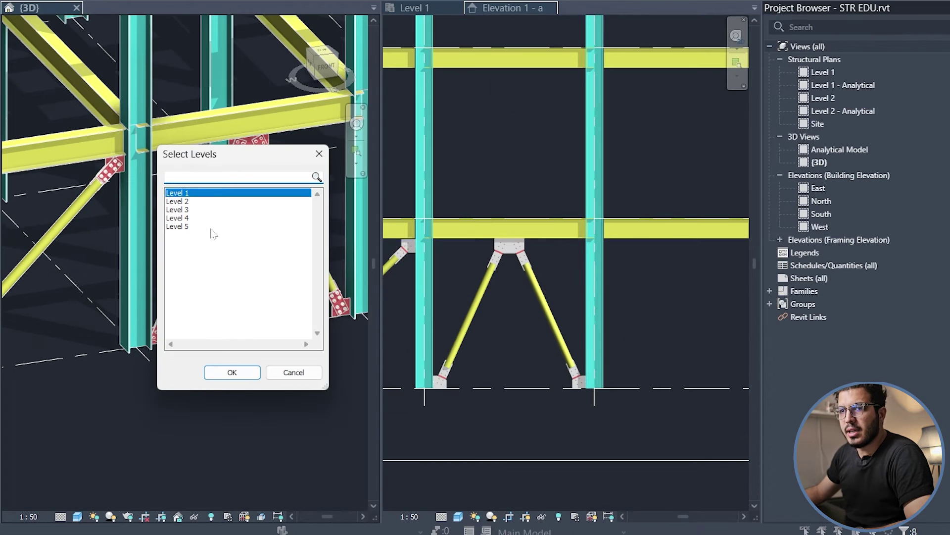
{"action": "left_click_drag", "start_coordinate": [374, 222], "coordinate": [441, 224]}
{"action": "left_click_drag", "start_coordinate": [300, 165], "coordinate": [417, 173]}
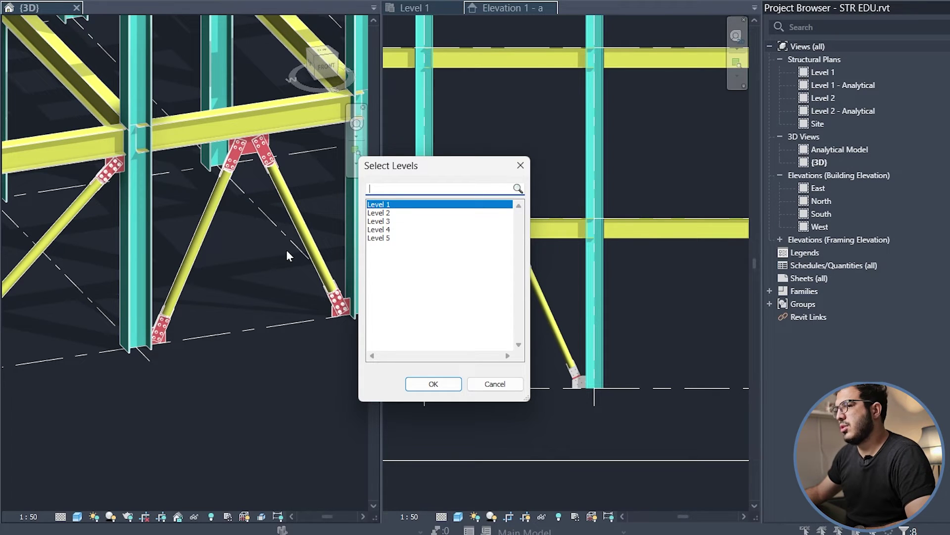
{"action": "left_click", "coordinate": [386, 221]}
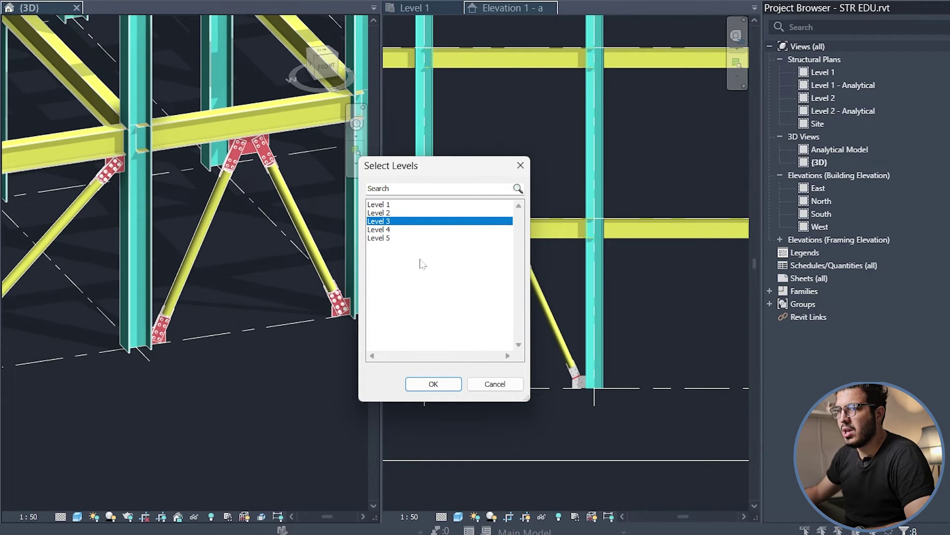
{"action": "left_click", "coordinate": [389, 238], "text": "ctrl"}
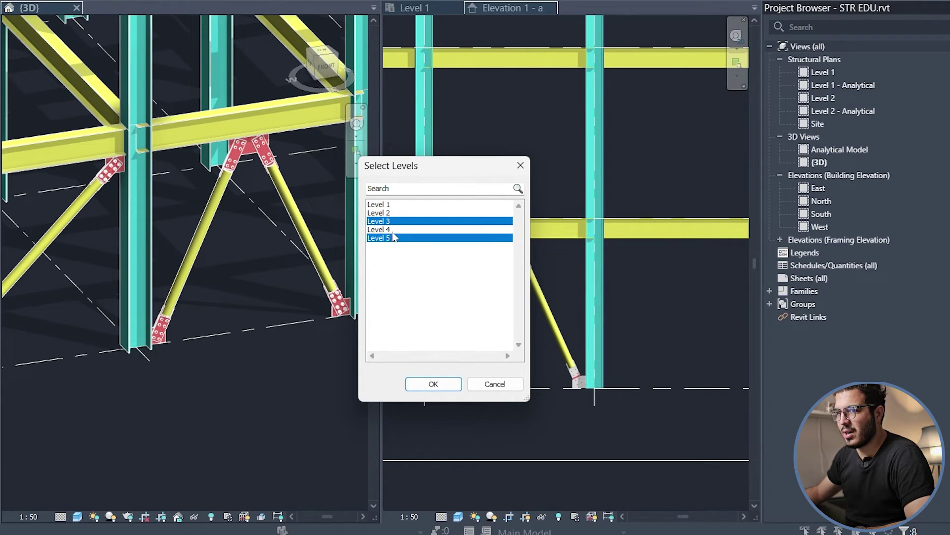
{"action": "left_click", "coordinate": [391, 229]}
{"action": "left_click", "coordinate": [392, 222]}
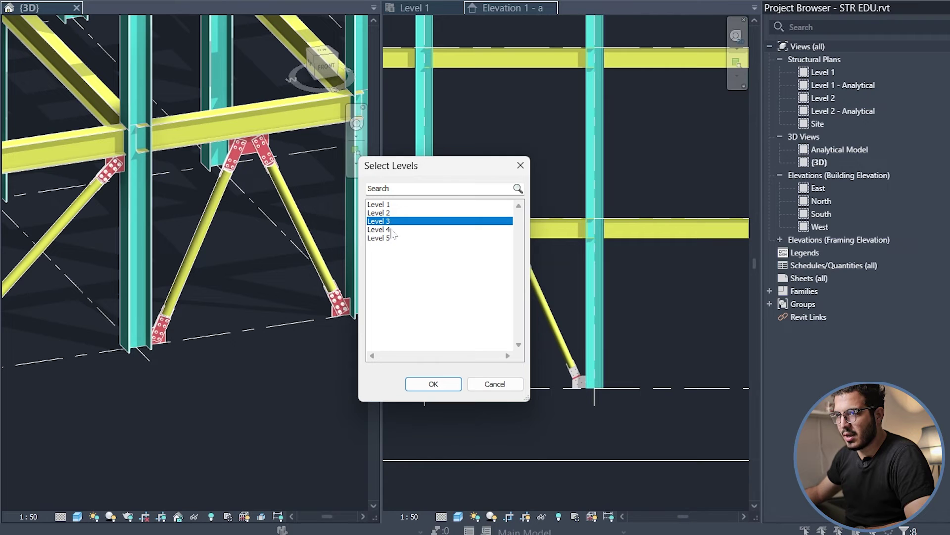
{"action": "left_click", "coordinate": [392, 230], "text": "ctrl"}
{"action": "left_click", "coordinate": [393, 238], "text": "ctrl"}
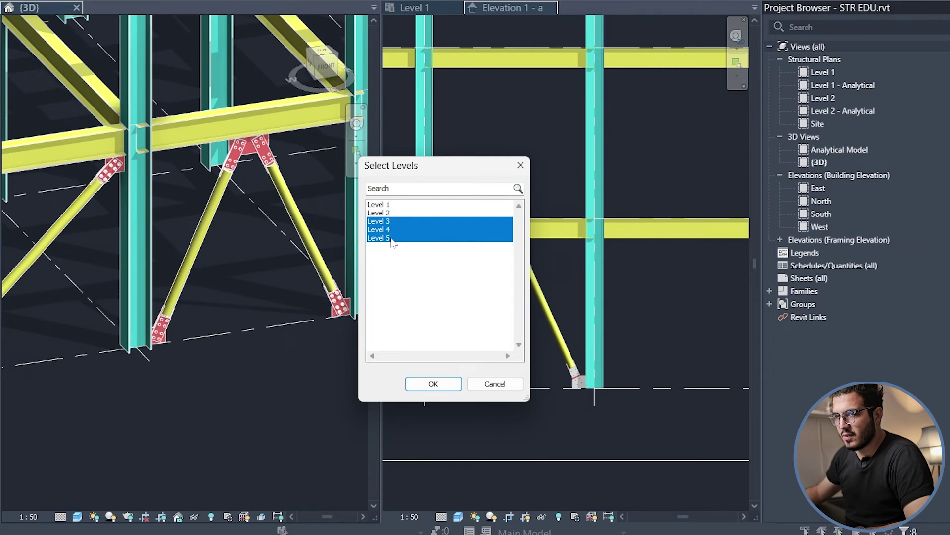
{"action": "left_click", "coordinate": [439, 388]}
{"action": "scroll", "coordinate": [197, 462], "scroll_direction": "down", "scroll_amount": 5}
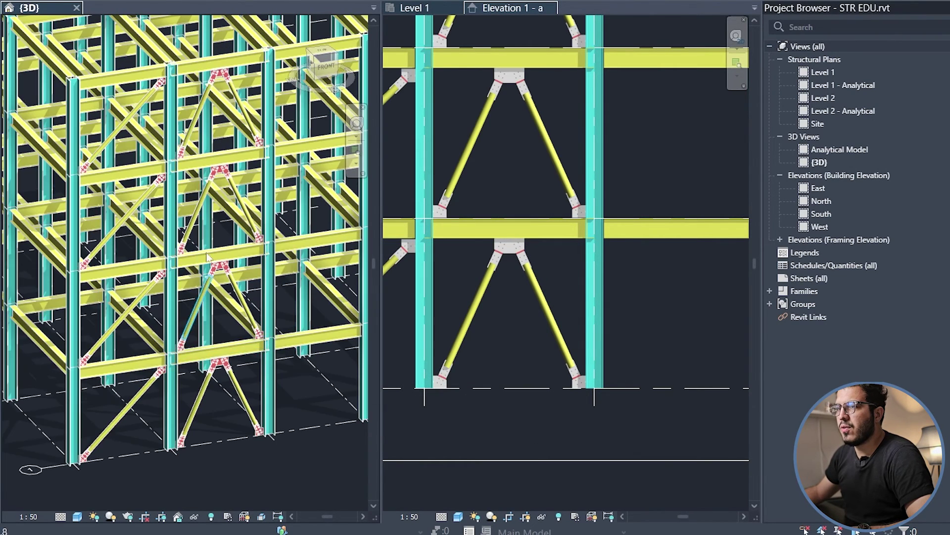
{"action": "scroll", "coordinate": [212, 231], "scroll_direction": "up", "scroll_amount": 4}
{"action": "scroll", "coordinate": [211, 230], "scroll_direction": "down", "scroll_amount": 1}
{"action": "middle_click_drag", "start_coordinate": [212, 231], "coordinate": [190, 373]}
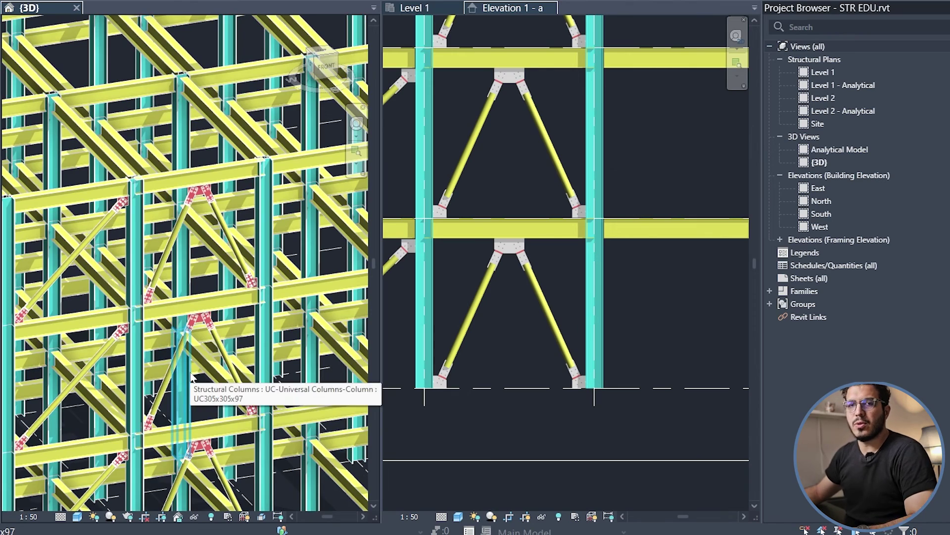